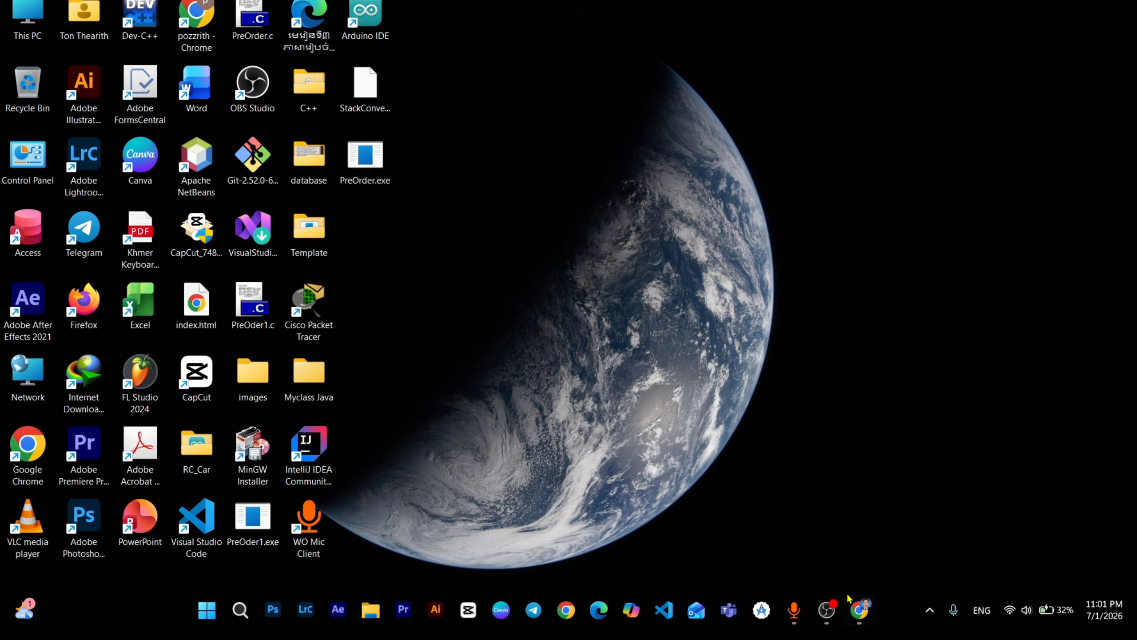
# Close the browser window showing the Dev-C++ download page and refresh the desktop
pyautogui.moveTo(853, 603)
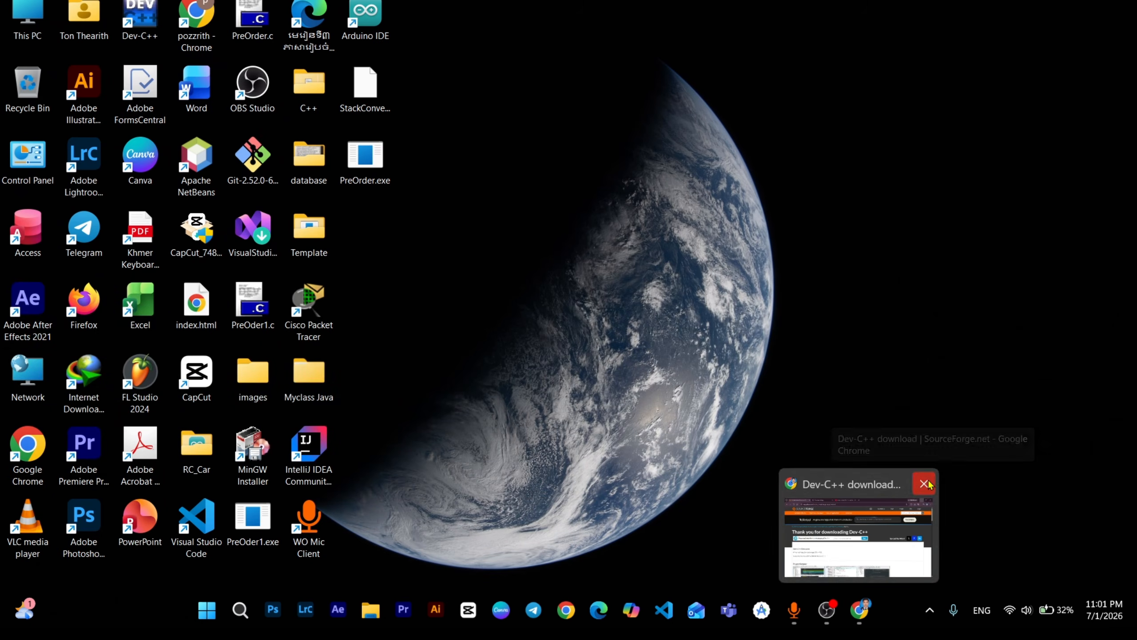
pyautogui.click(925, 483)
pyautogui.rightClick(761, 136)
pyautogui.click(796, 202)
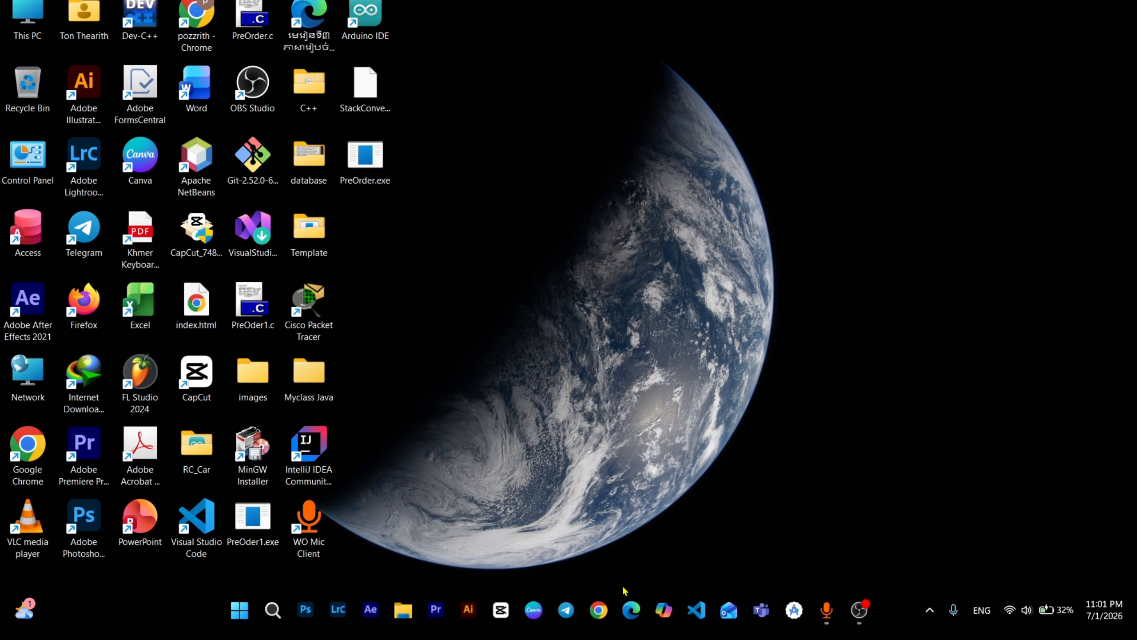
# Open Google Chrome with the profile that has a photo and maximize its window, dismissing the notification
pyautogui.click(598, 623)
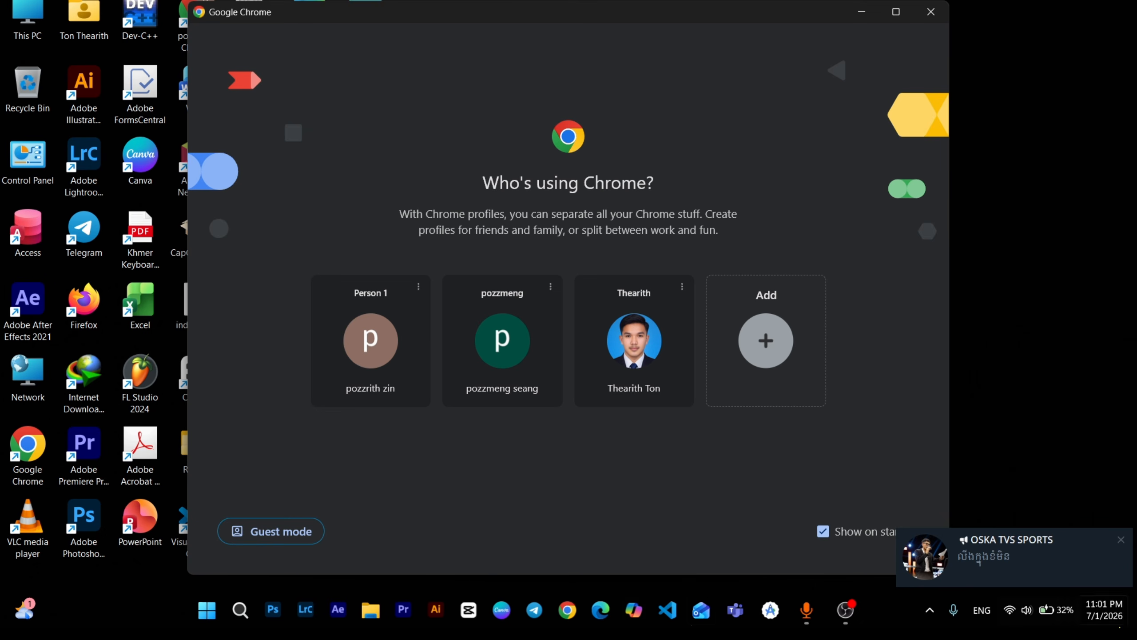
pyautogui.click(1119, 539)
pyautogui.click(672, 385)
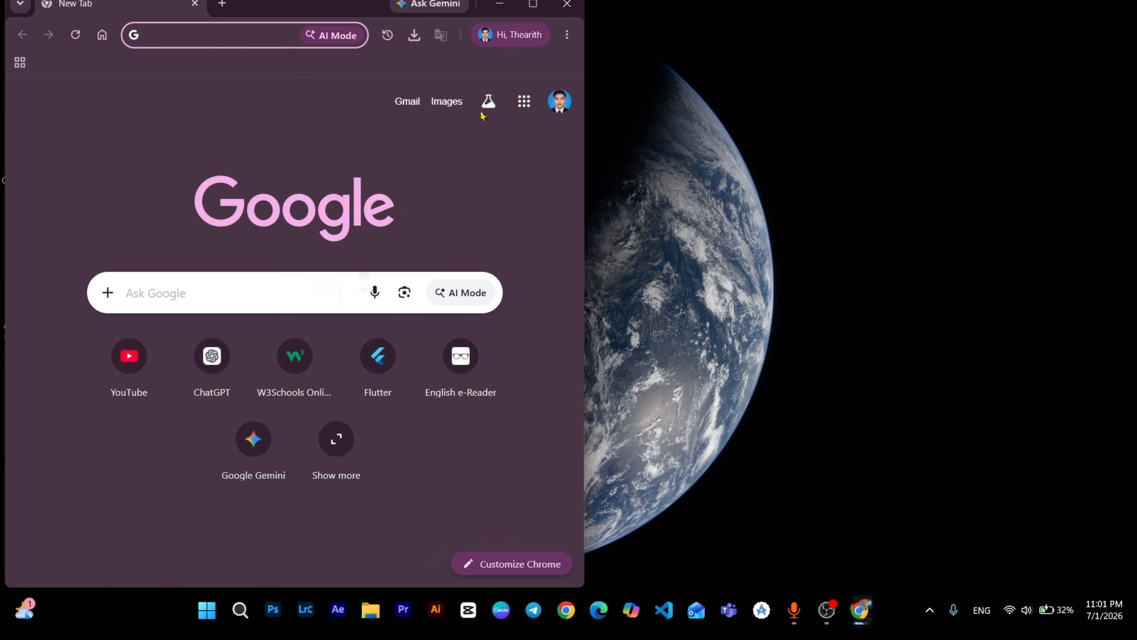
pyautogui.click(532, 5)
# Search Google for "dev c++"
pyautogui.click(410, 288)
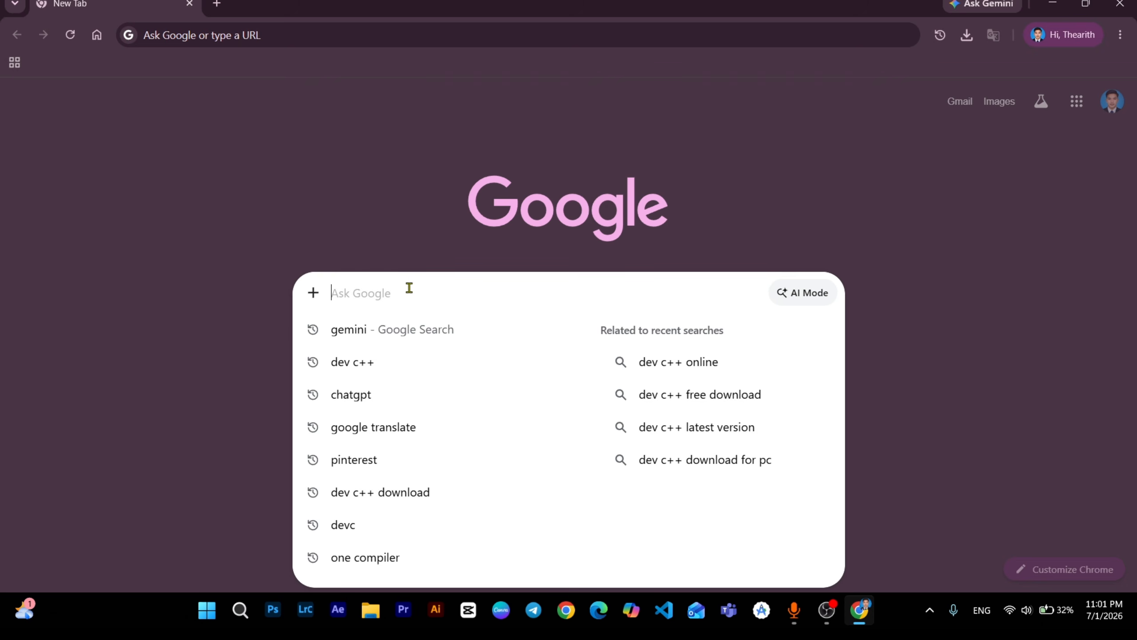
pyautogui.write('dev c++')
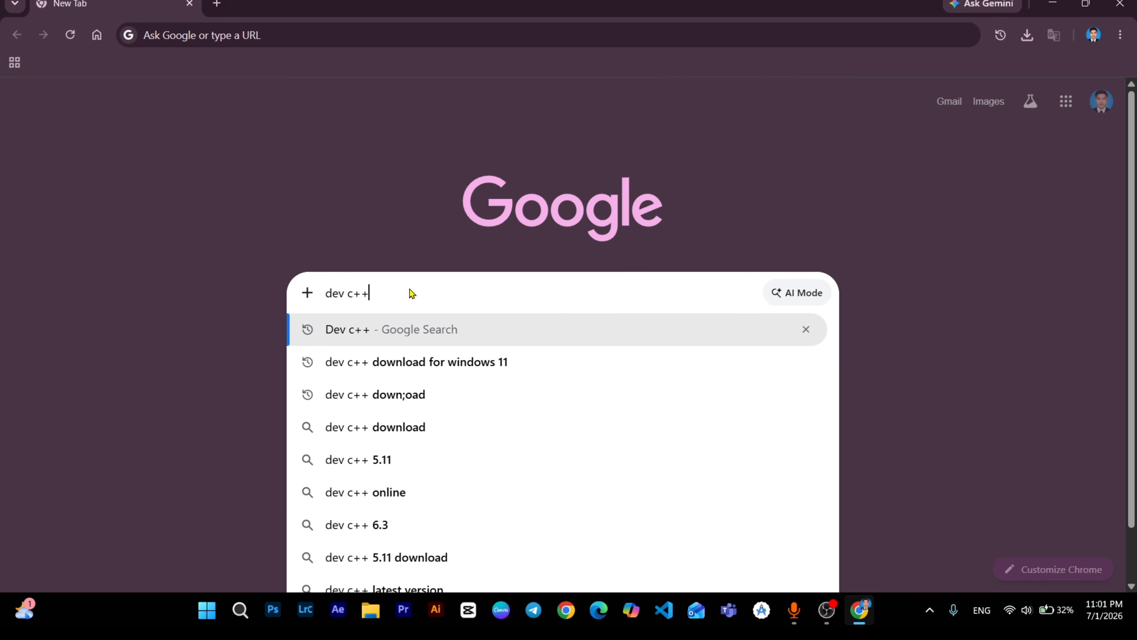
pyautogui.press('Return')
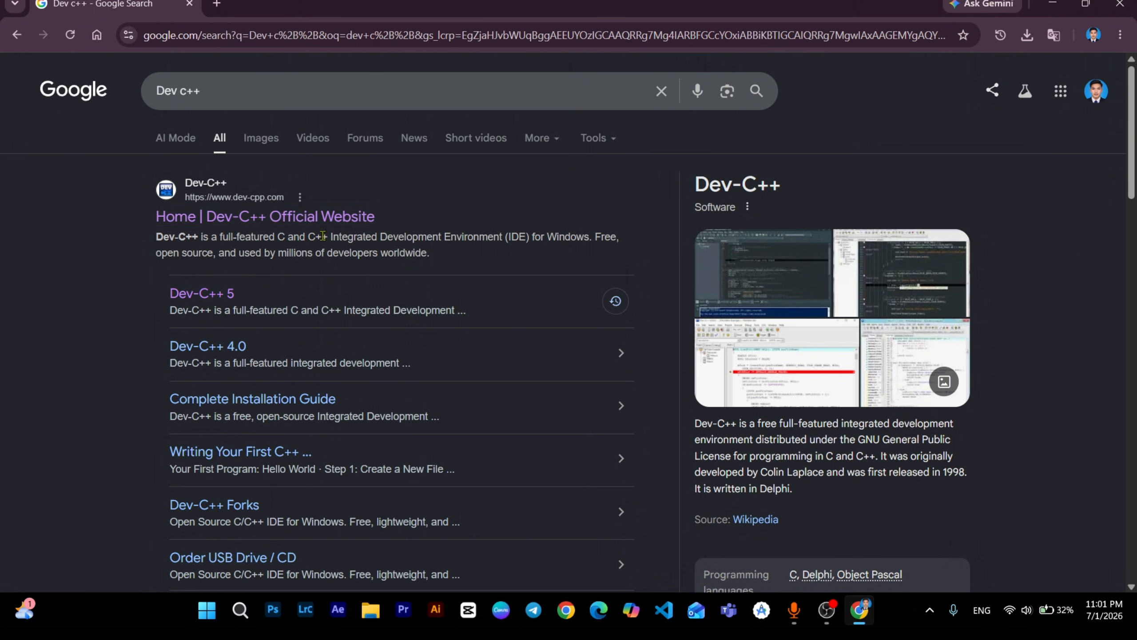
# Download Dev-Cpp 5.11 TDM-GCC 4.9.2 Setup.exe from the orwelldevcpp project page on SourceForge and show the download's progress
pyautogui.moveTo(1127, 191); pyautogui.dragTo(1128, 301)
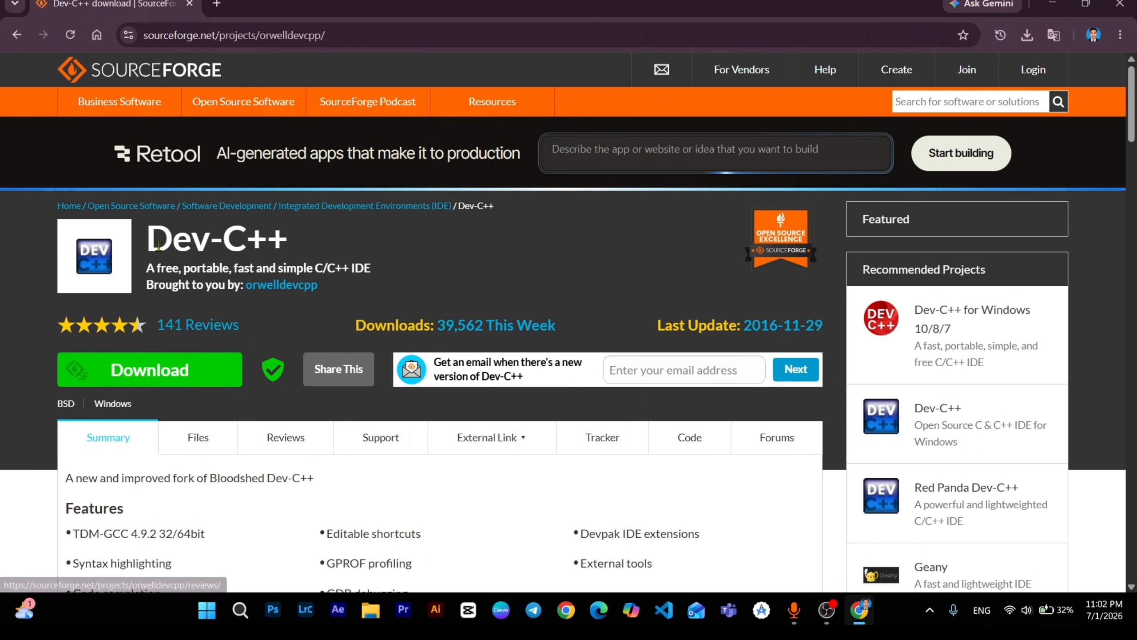
pyautogui.click(157, 378)
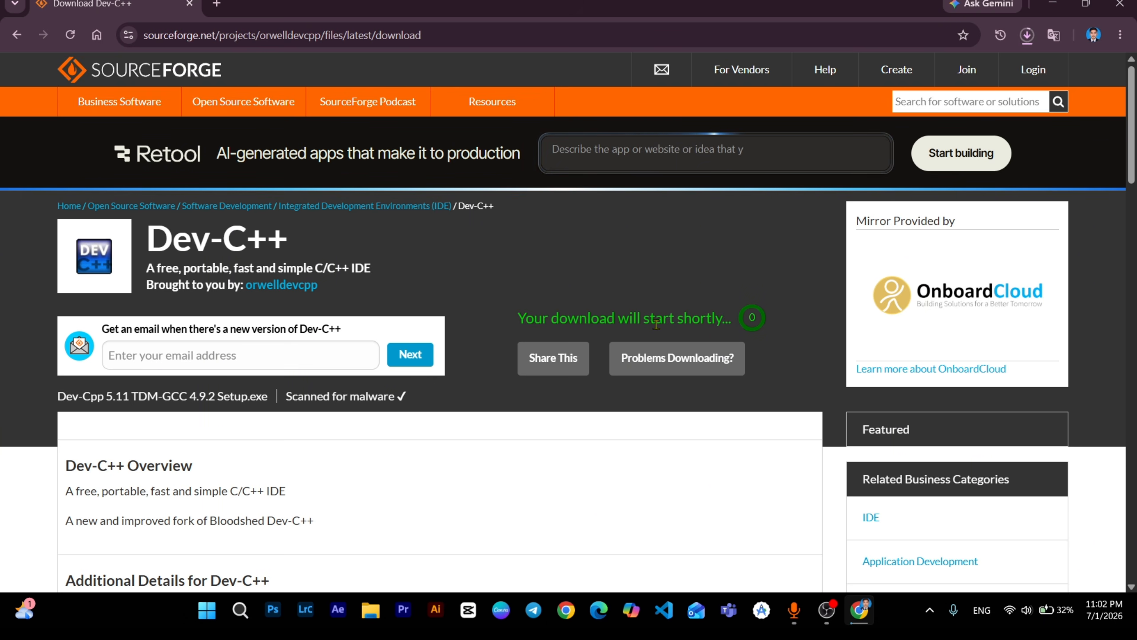
pyautogui.click(1020, 40)
pyautogui.moveTo(918, 101)
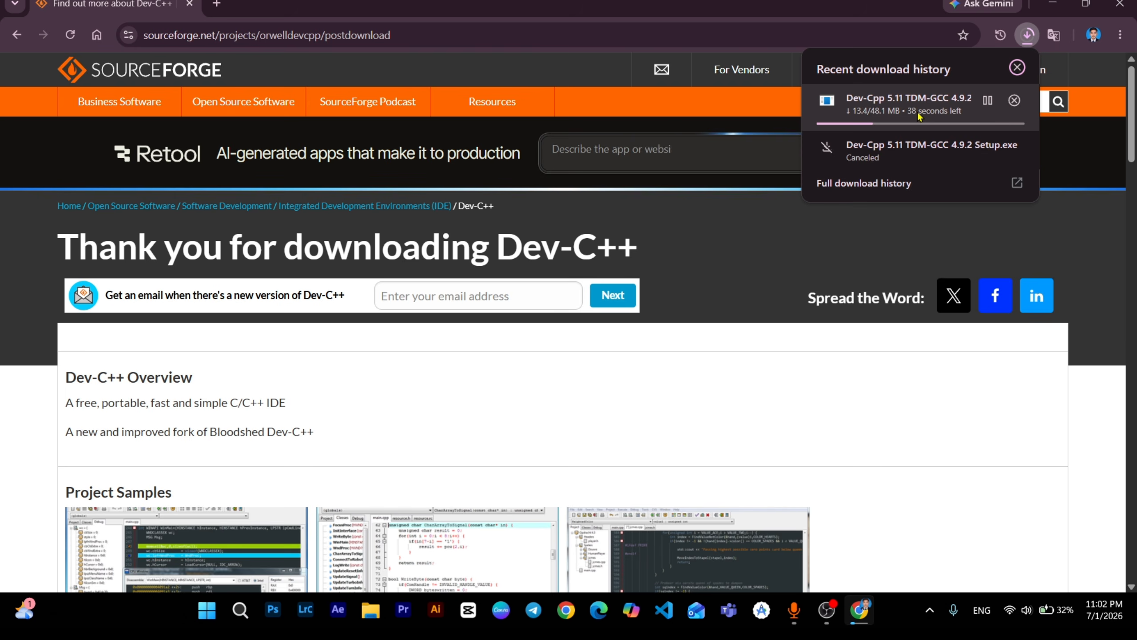
pyautogui.hotkey('alt', 'Left')
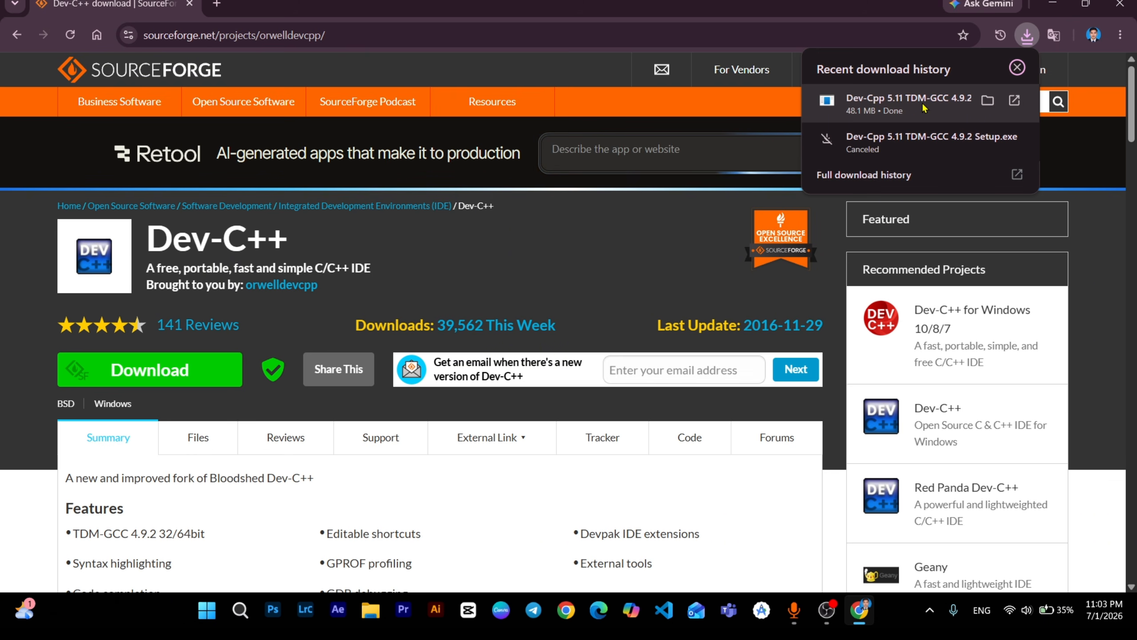
# Run the downloaded Dev-Cpp 5.11 TDM-GCC 4.9.2 Setup.exe and minimize the browser while the setup loads
pyautogui.rightClick(923, 108)
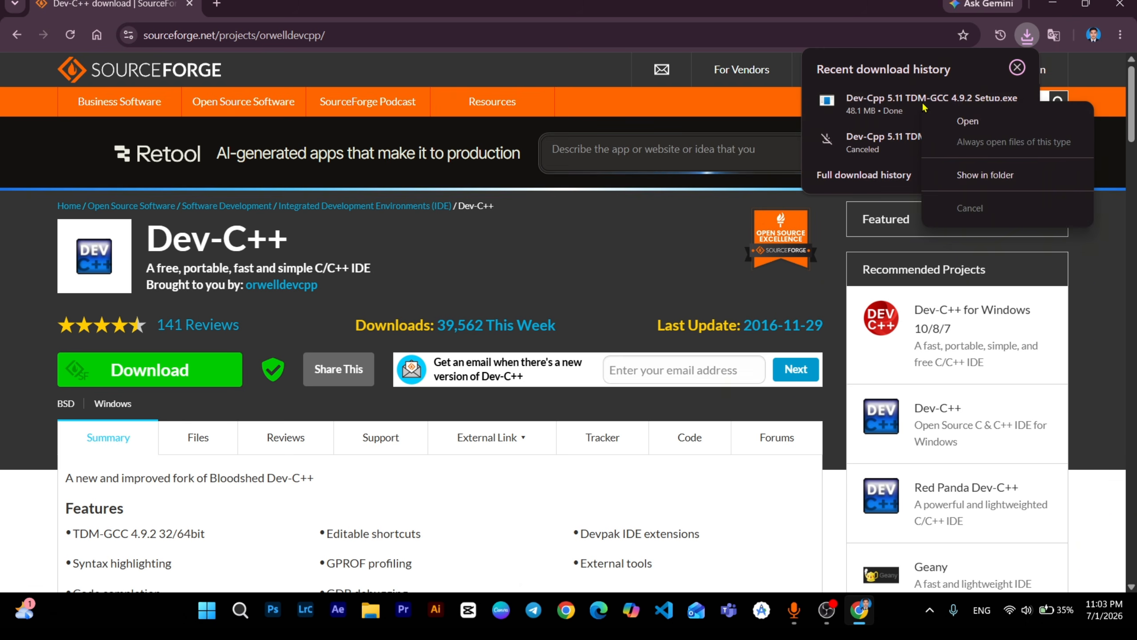
pyautogui.click(951, 121)
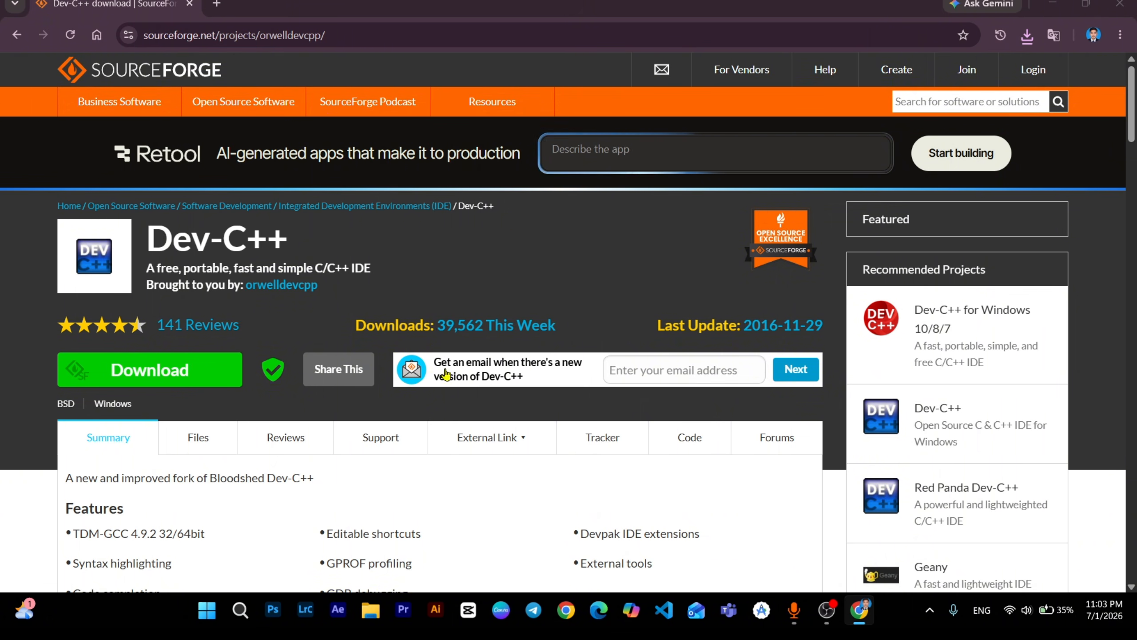
pyautogui.moveTo(485, 429)
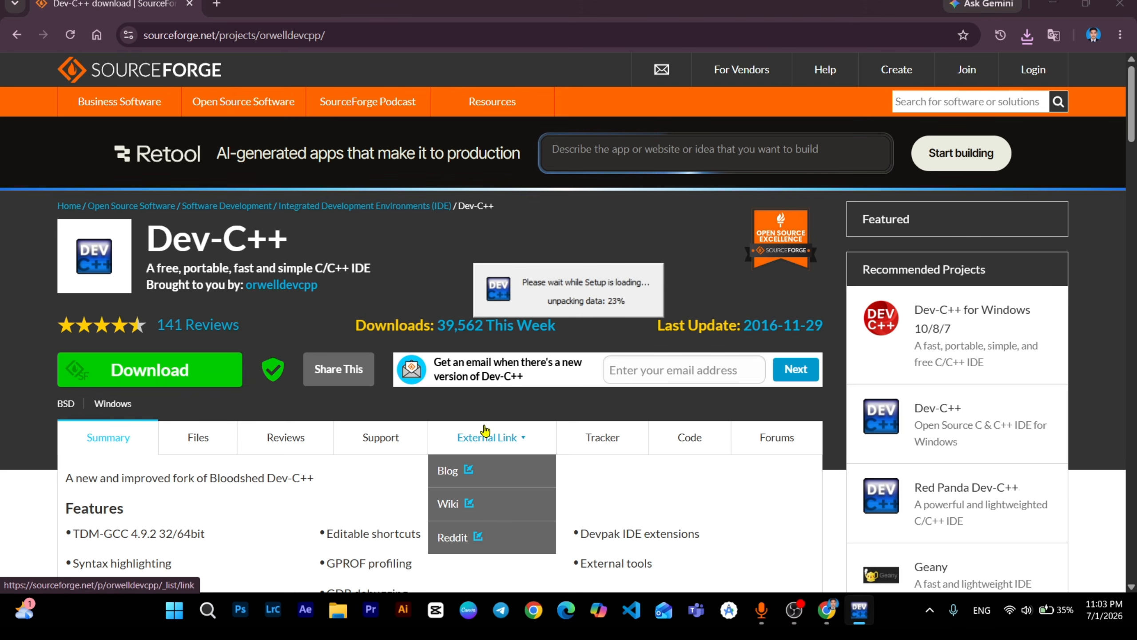
pyautogui.click(1050, 4)
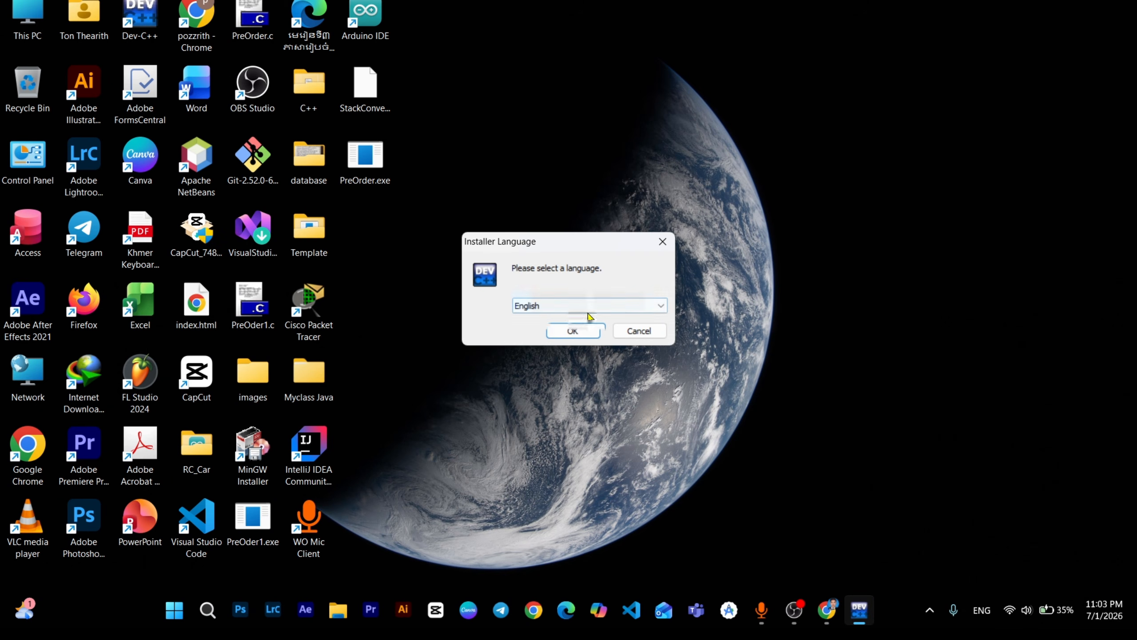
# Choose English as the installer language and confirm it
pyautogui.click(664, 311)
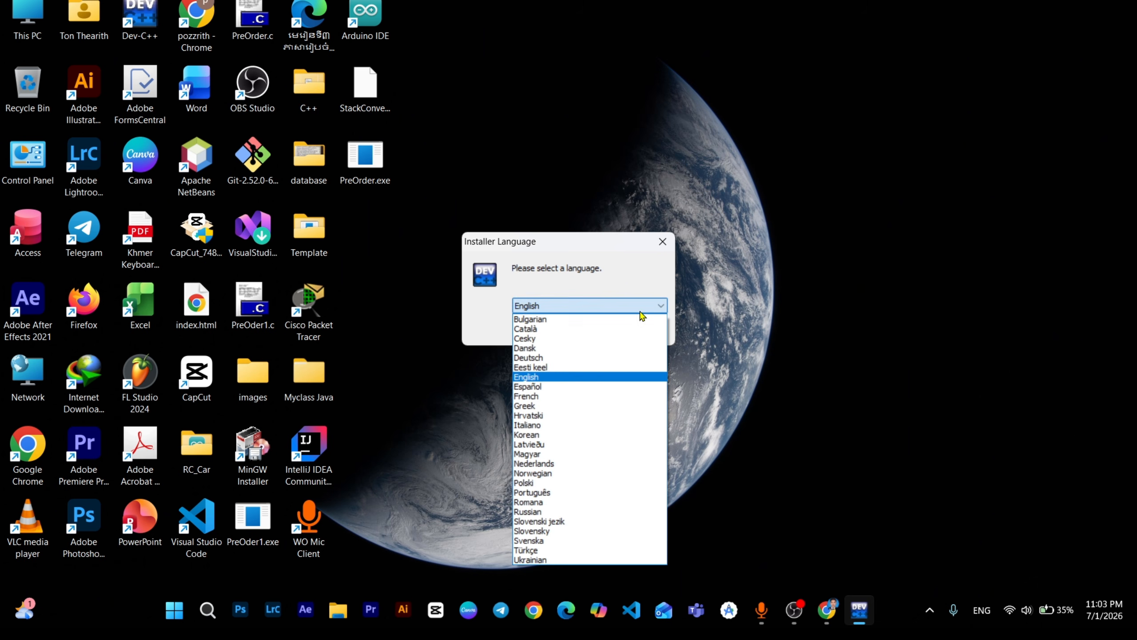
pyautogui.click(565, 377)
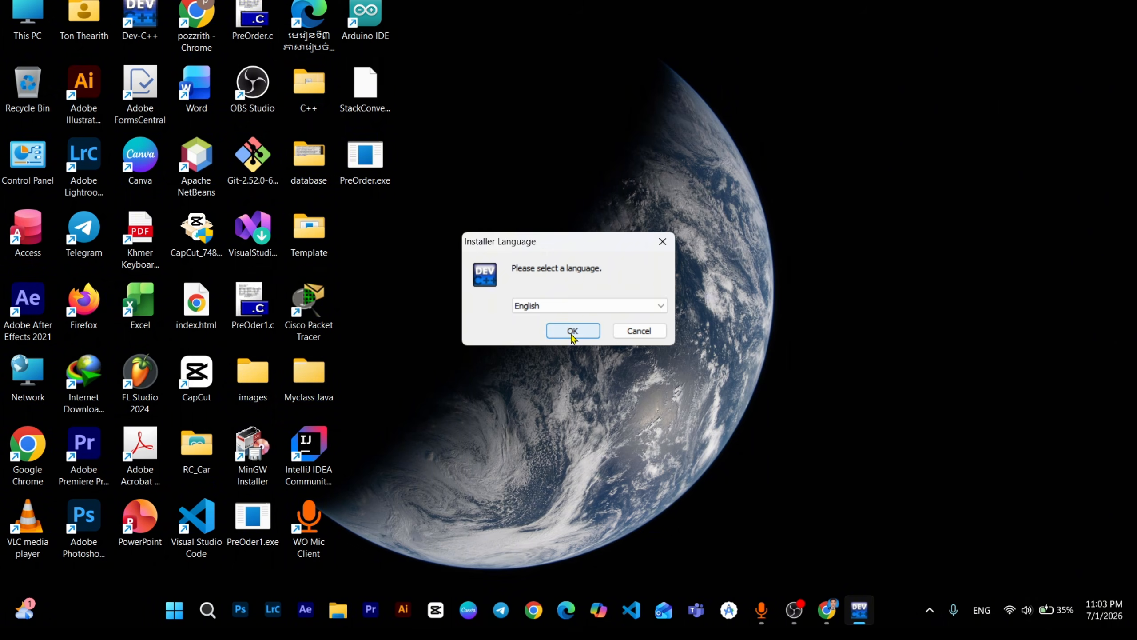
pyautogui.click(572, 334)
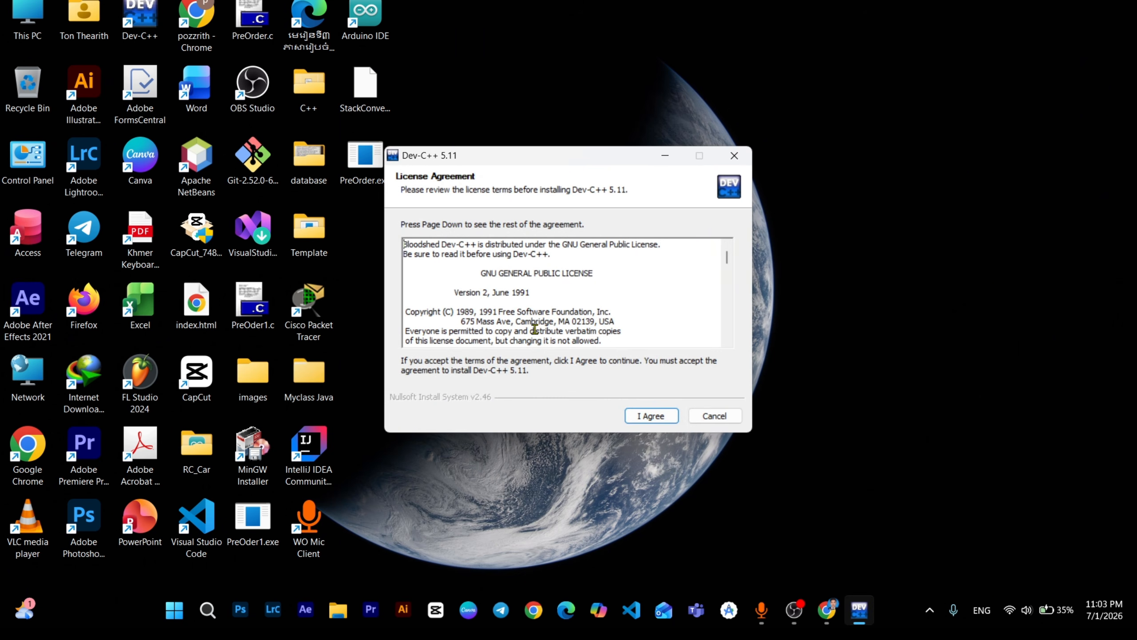
# Accept the Dev-C++ 5.11 license agreement and continue with the Full install type and its default components
pyautogui.click(651, 416)
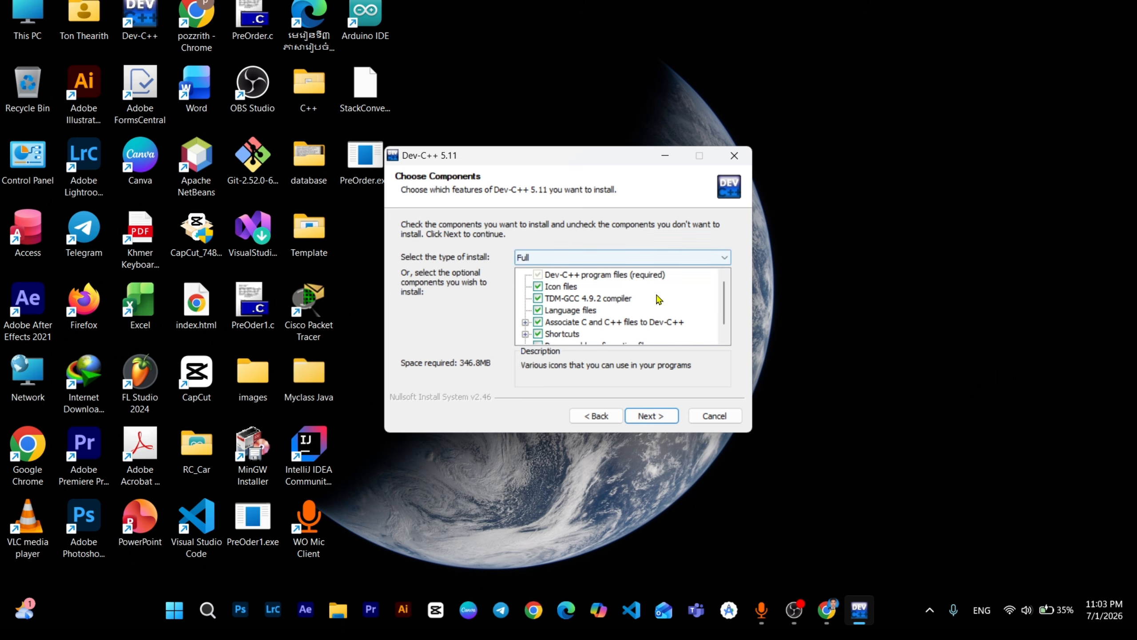
pyautogui.scroll(-1, 728, 292)
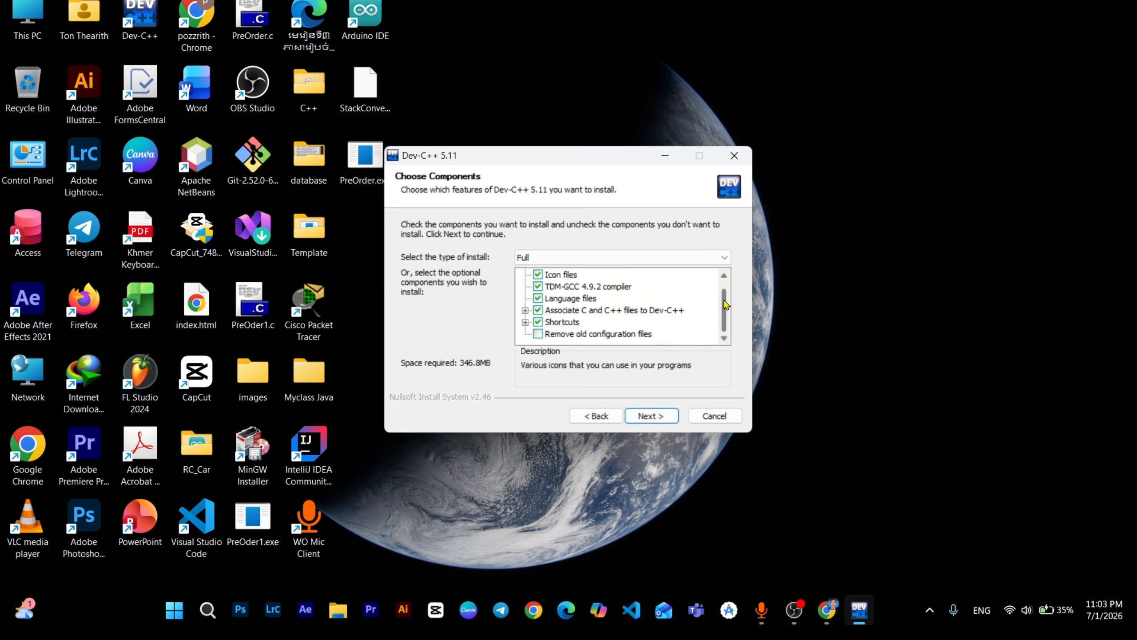
pyautogui.scroll(1, 727, 305)
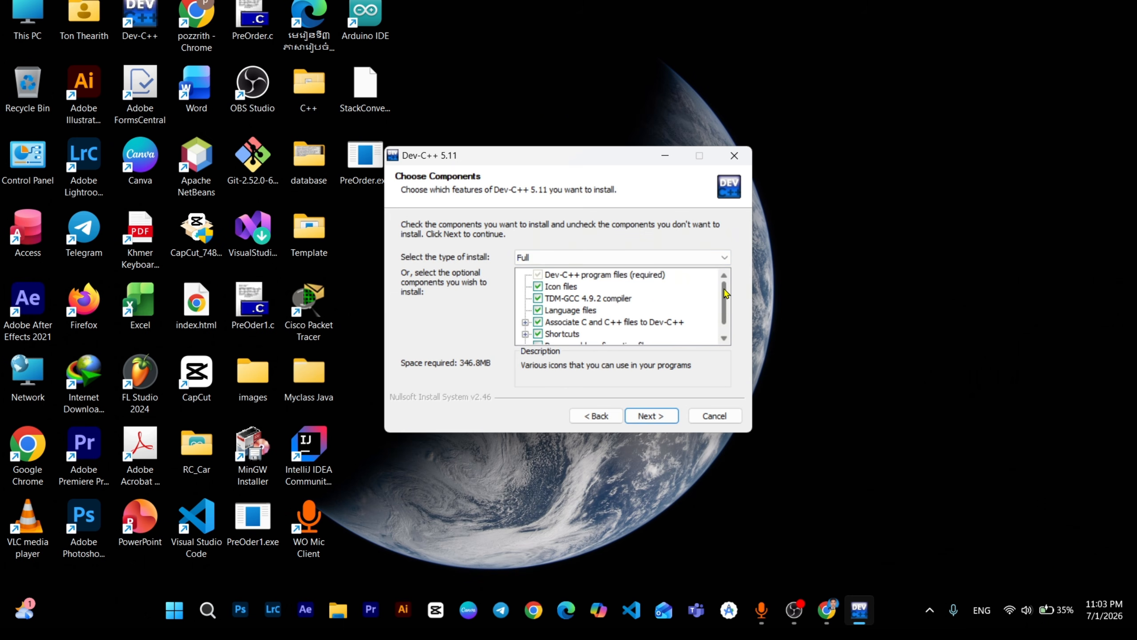
pyautogui.click(650, 416)
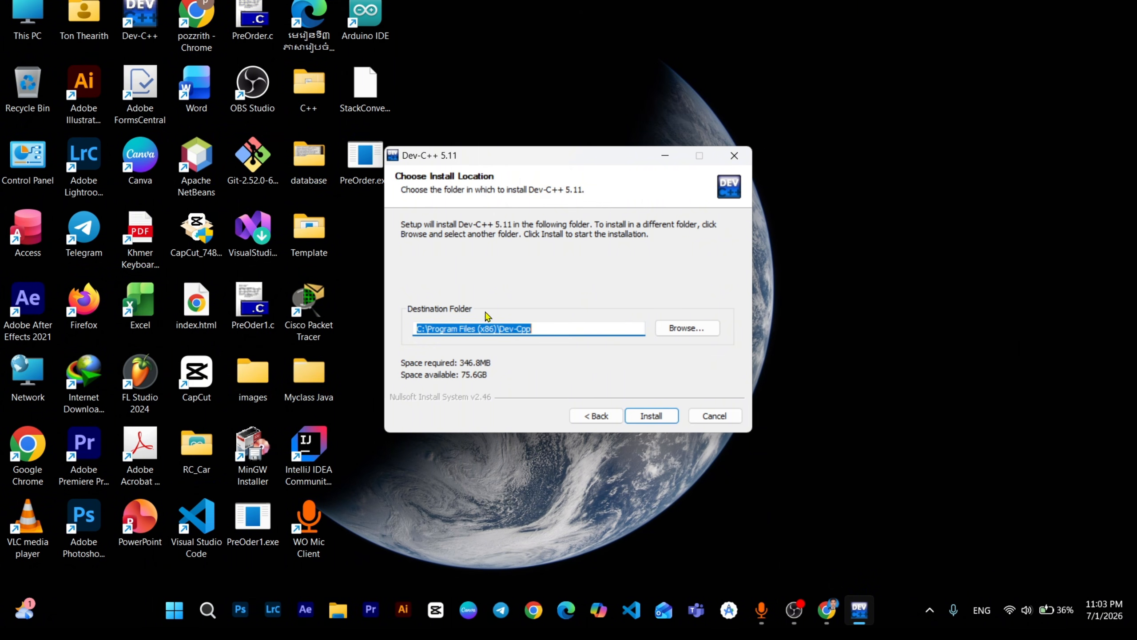
# Complete the Dev-C++ 5.11 installation in C:\Program Files (x86)\Dev-Cpp without running the program, and refresh the desktop
pyautogui.click(643, 416)
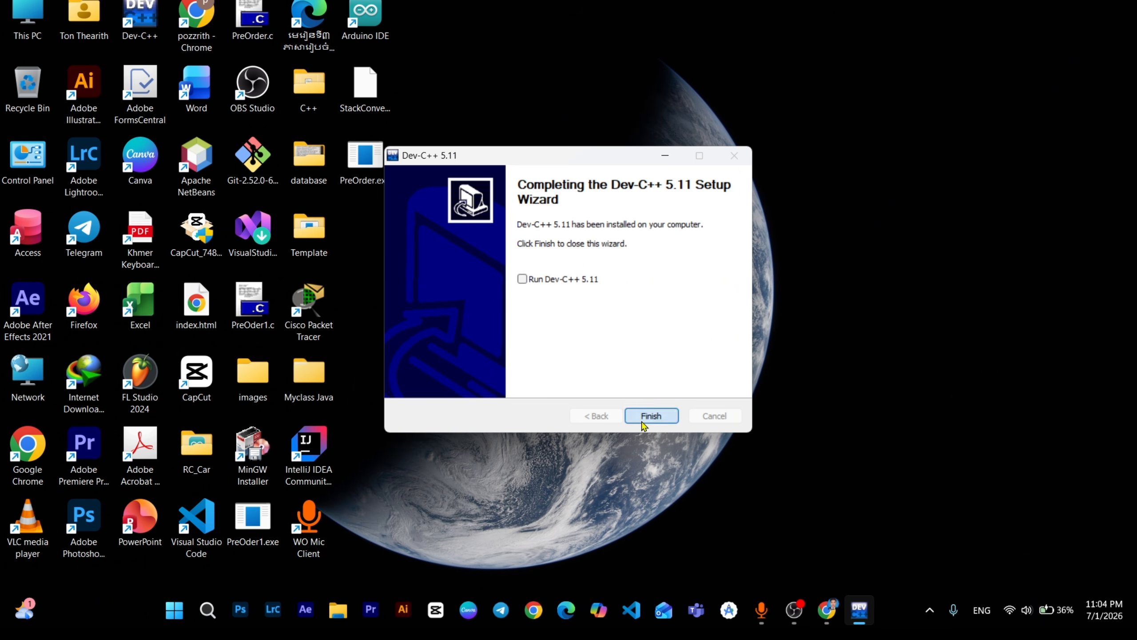
pyautogui.click(629, 417)
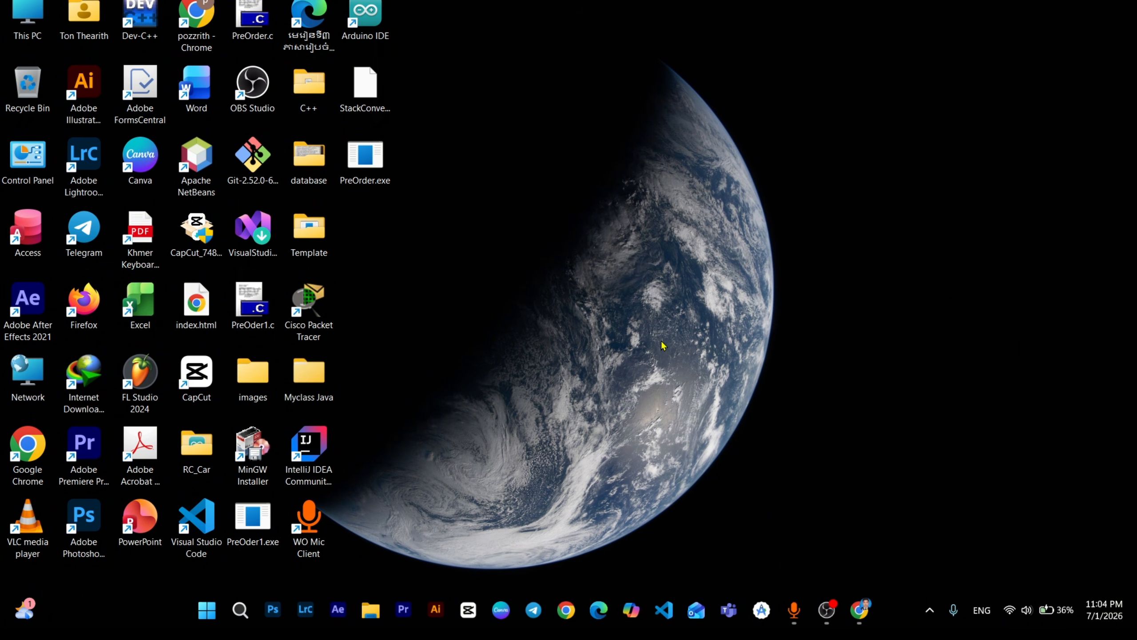
pyautogui.rightClick(617, 200)
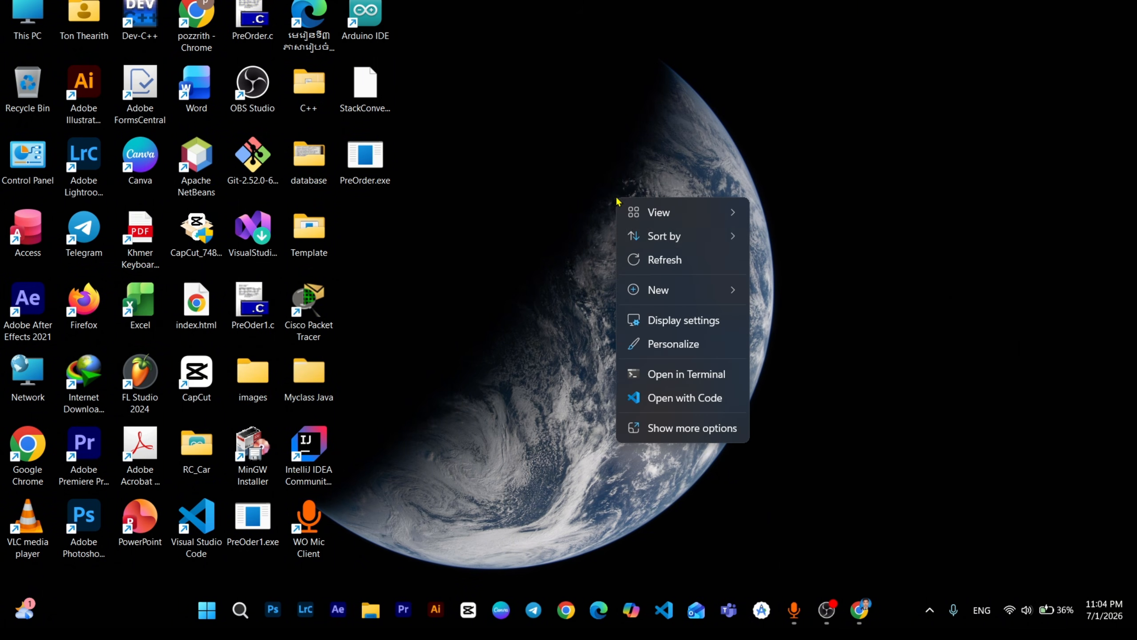
pyautogui.click(638, 263)
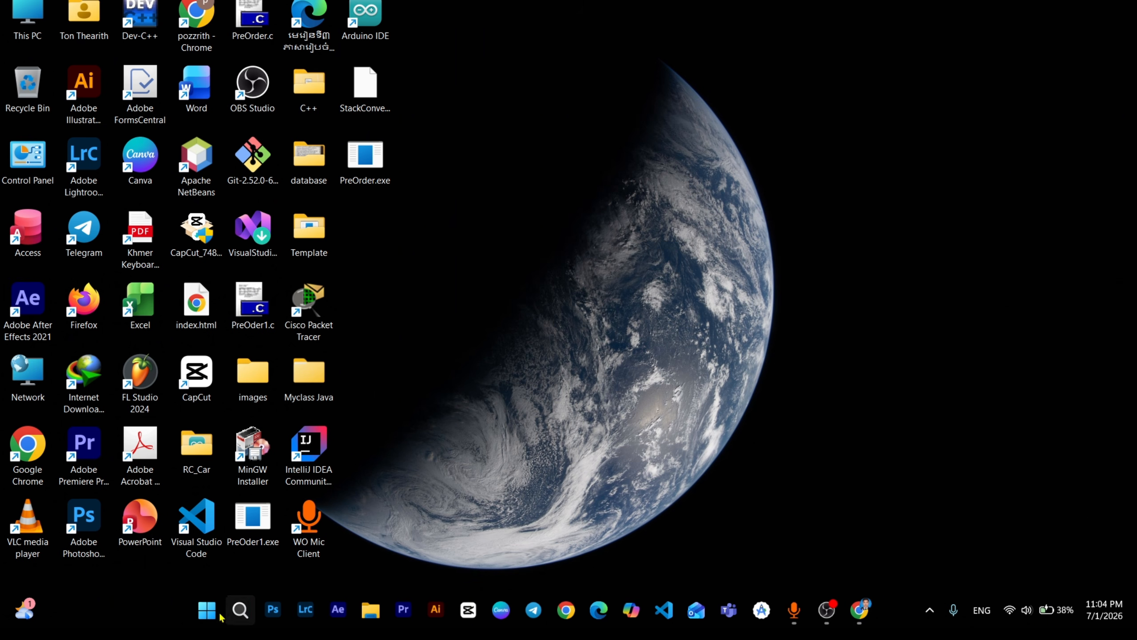
# Find Dev-C++ by searching the installed apps for "dev c++" and launch it
pyautogui.click(206, 610)
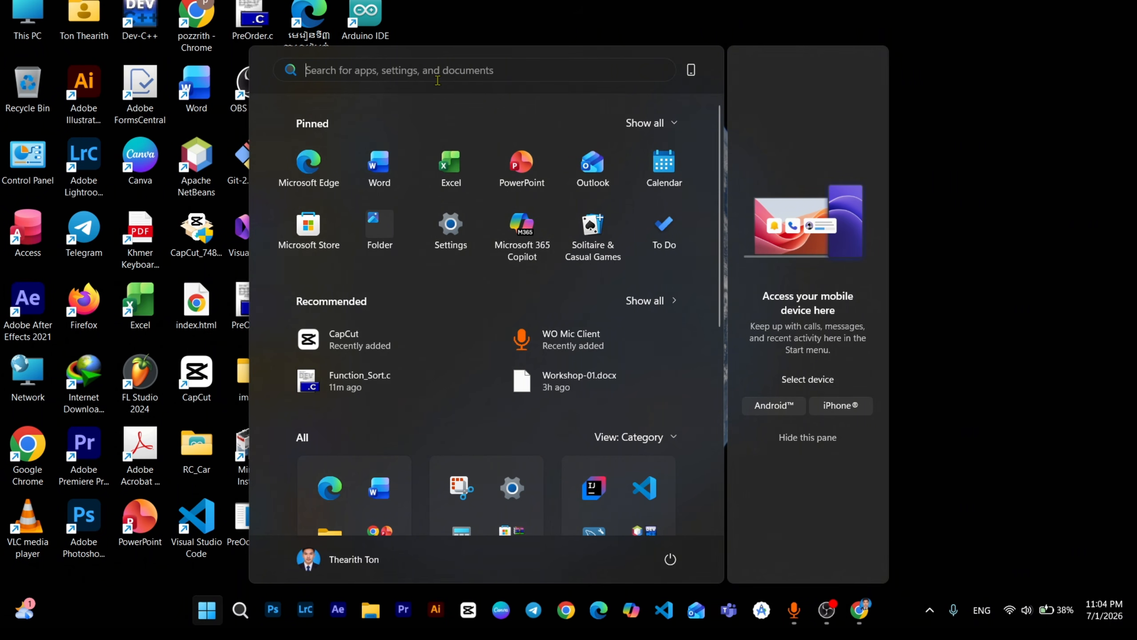
pyautogui.write('dev')
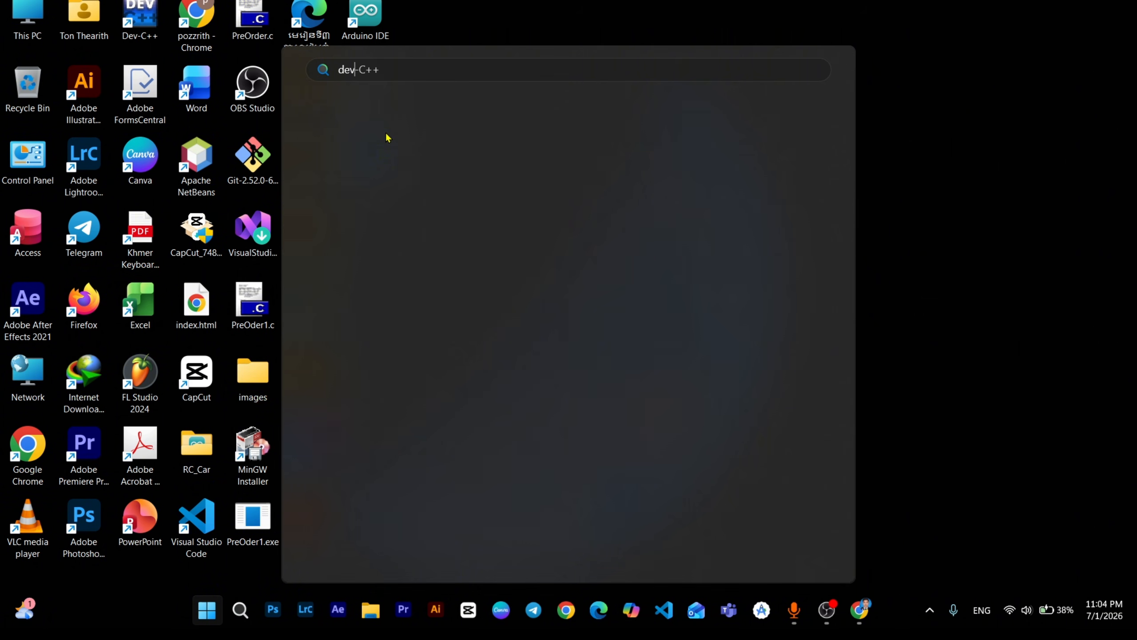
pyautogui.write(' c++')
pyautogui.press('Return')
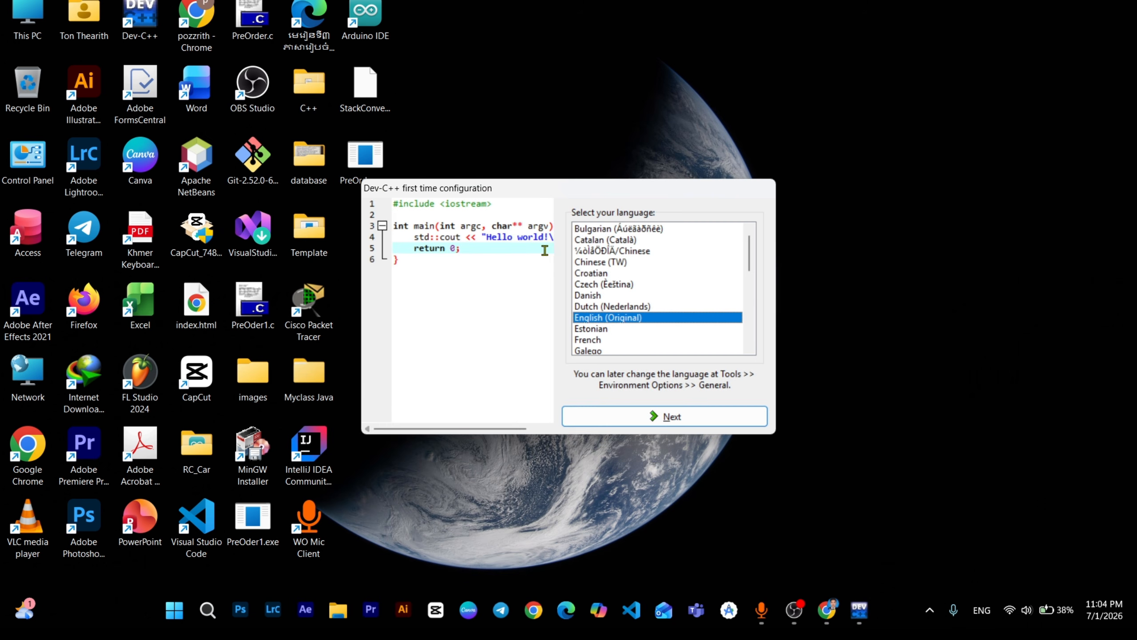
# Complete the first time configuration with English (Original), the Consolas font, Classic Plus colors and New Look icons
pyautogui.moveTo(492, 198); pyautogui.dragTo(560, 121)
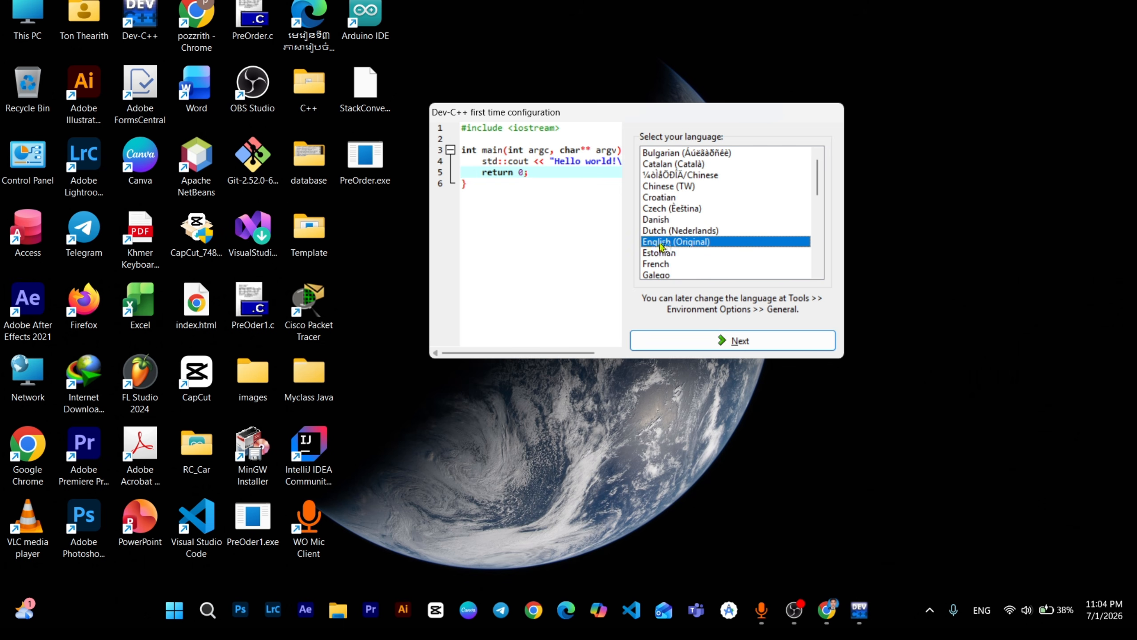
pyautogui.click(672, 343)
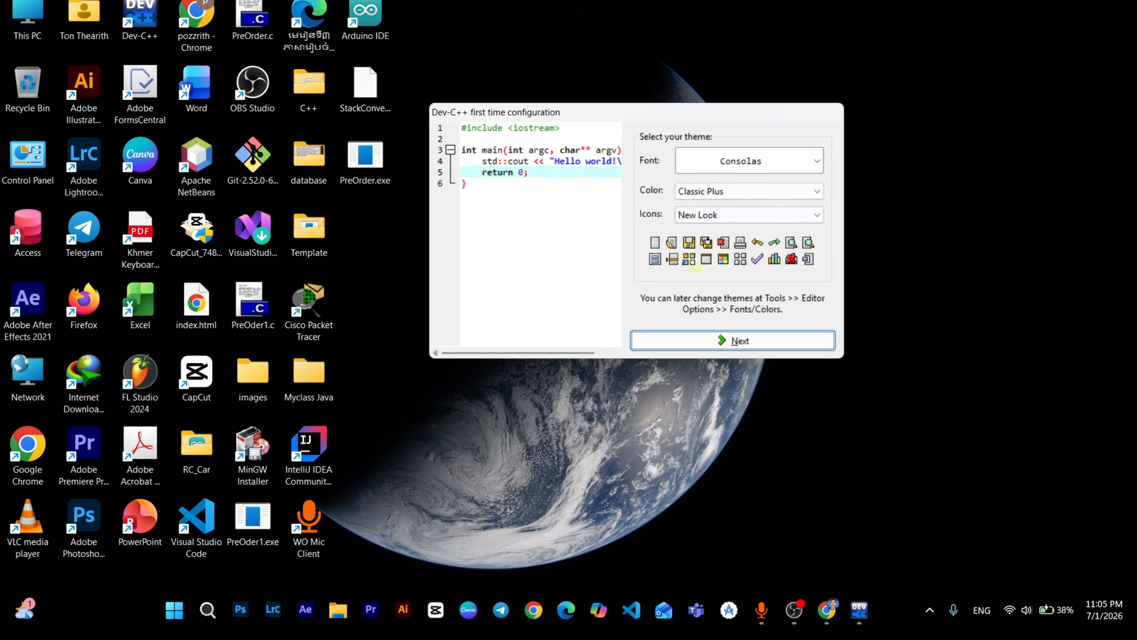
pyautogui.click(712, 346)
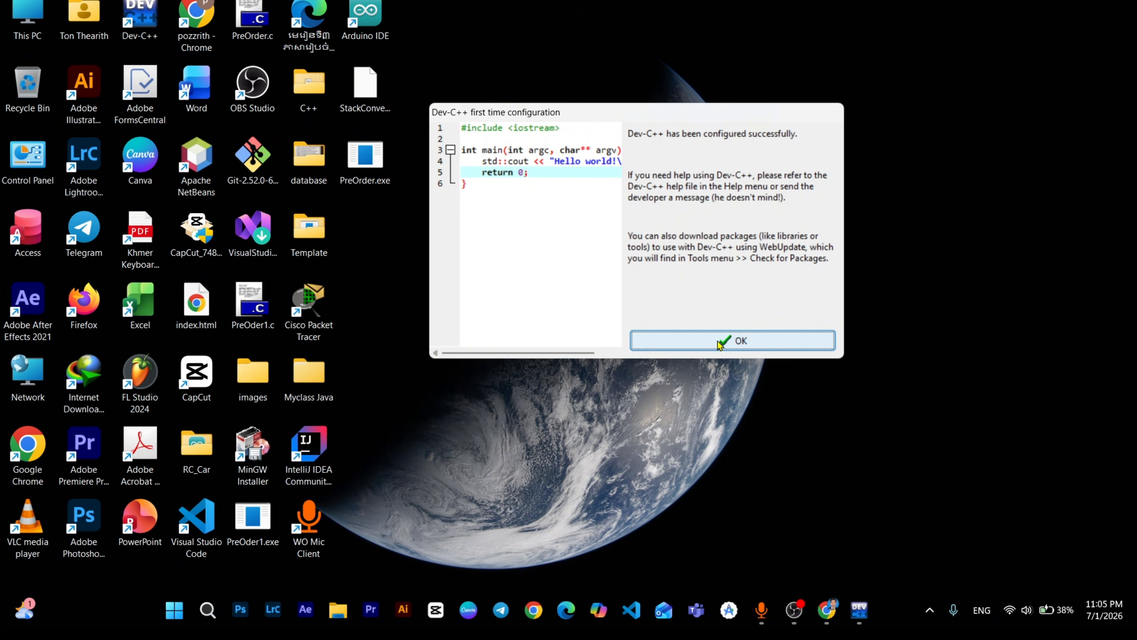
pyautogui.click(719, 343)
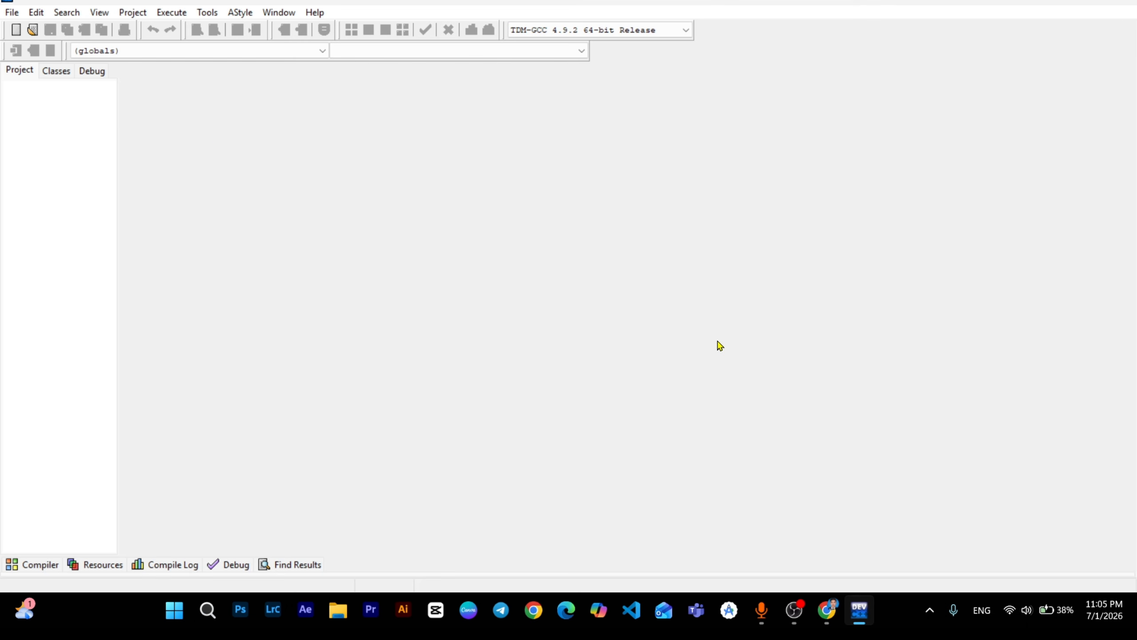
# Create a new blank source file
pyautogui.click(16, 13)
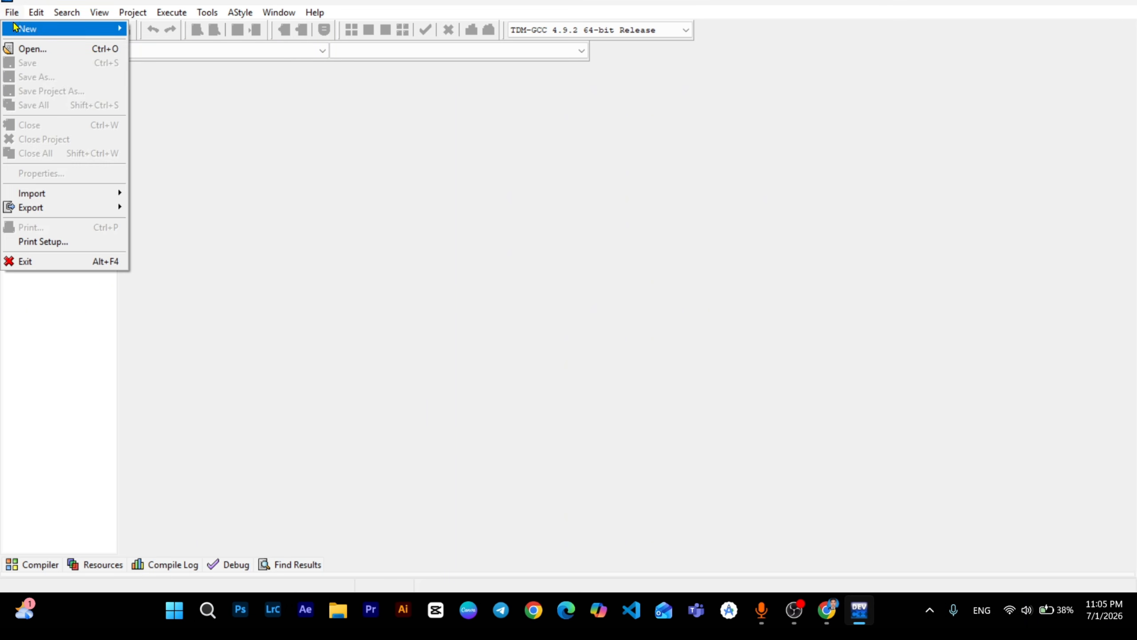
pyautogui.moveTo(15, 31)
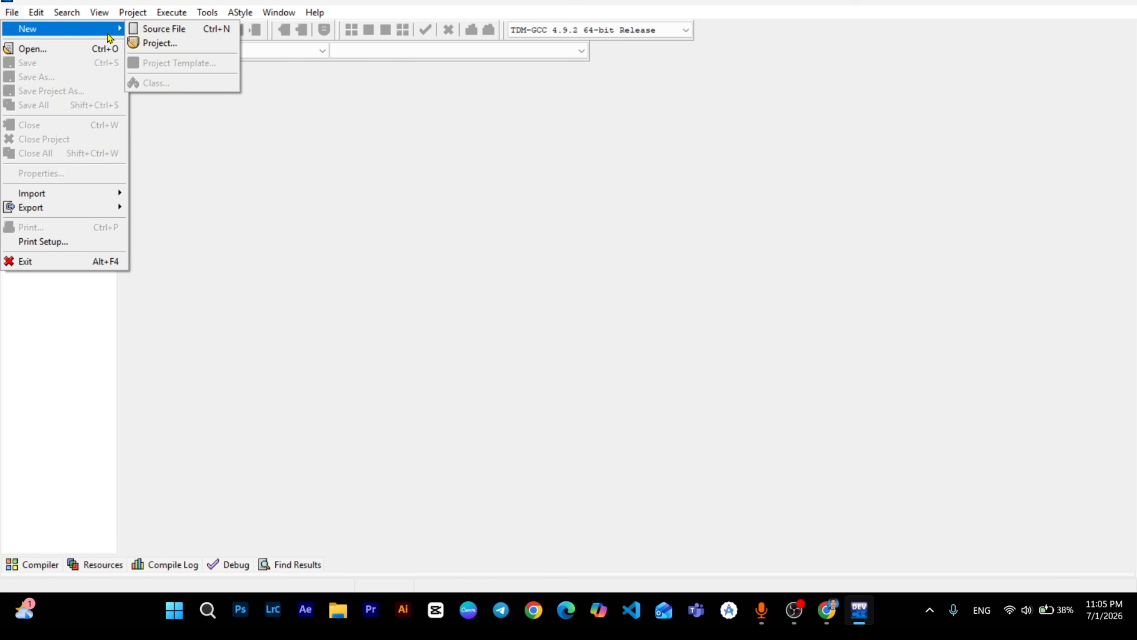
pyautogui.click(184, 33)
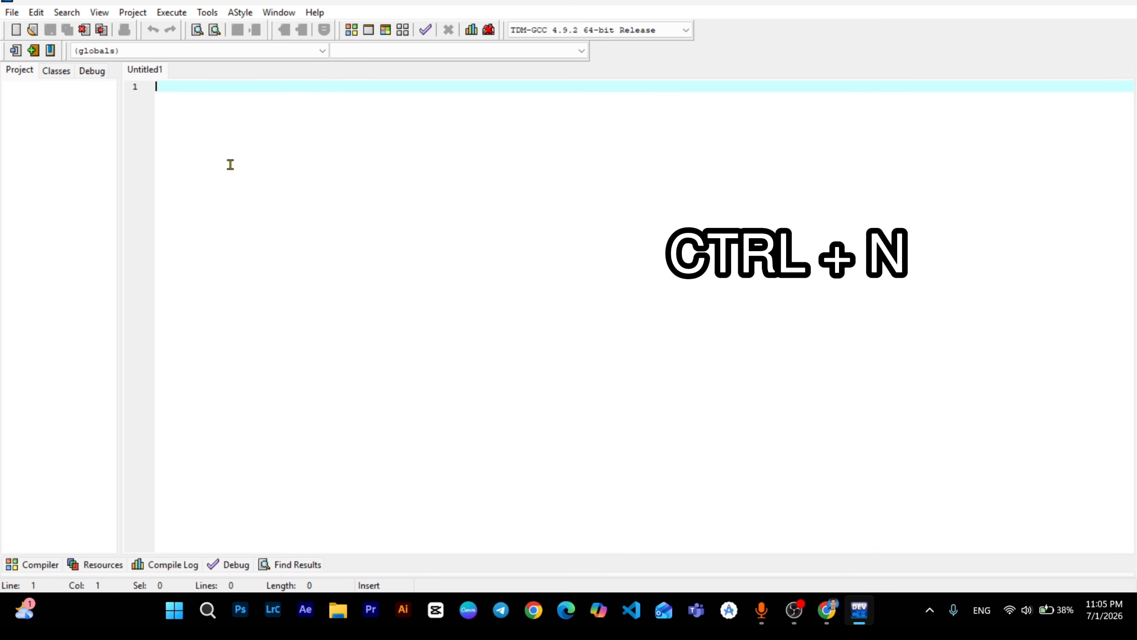
# Create extra blank source files and close each one, keeping only the first file open
pyautogui.hotkey('ctrl', 'n')
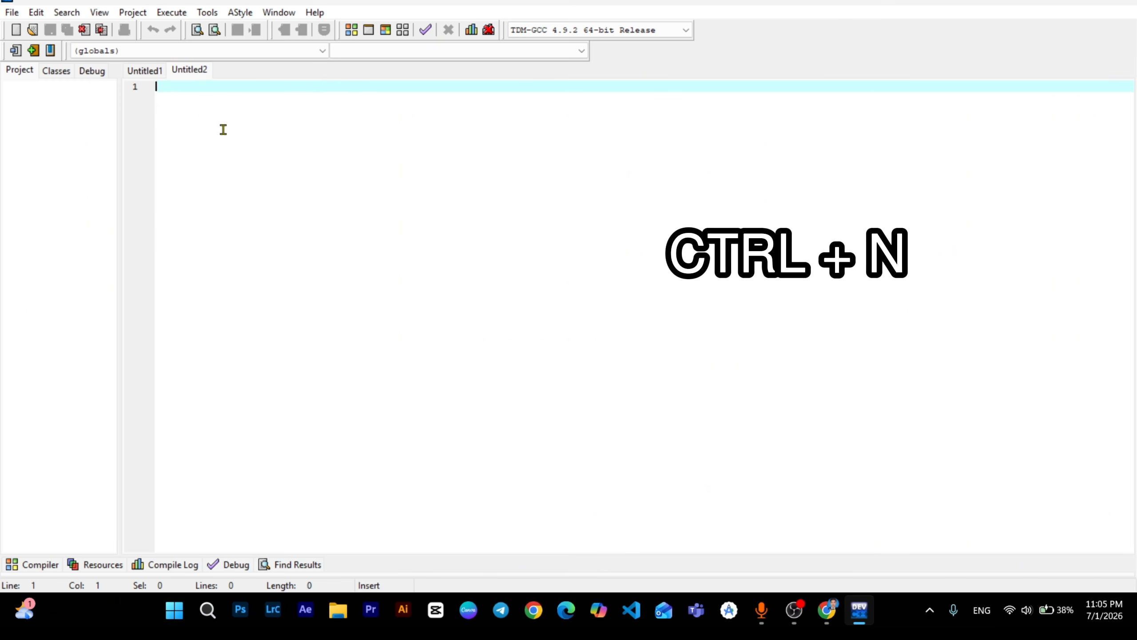
pyautogui.rightClick(186, 75)
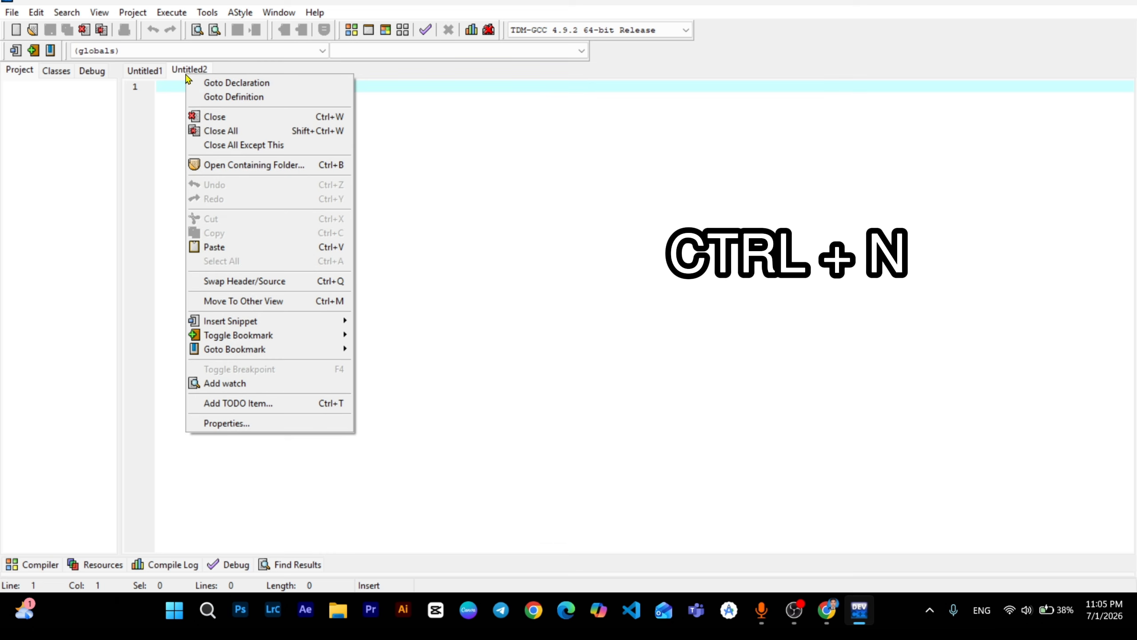
pyautogui.click(220, 117)
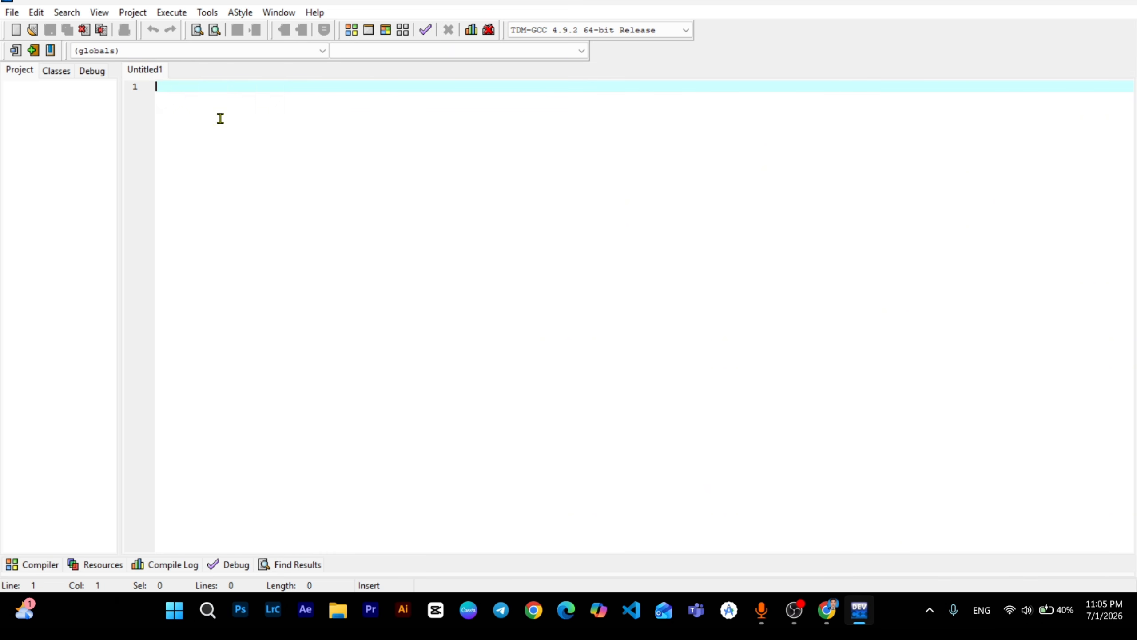
pyautogui.click(13, 12)
pyautogui.moveTo(20, 31)
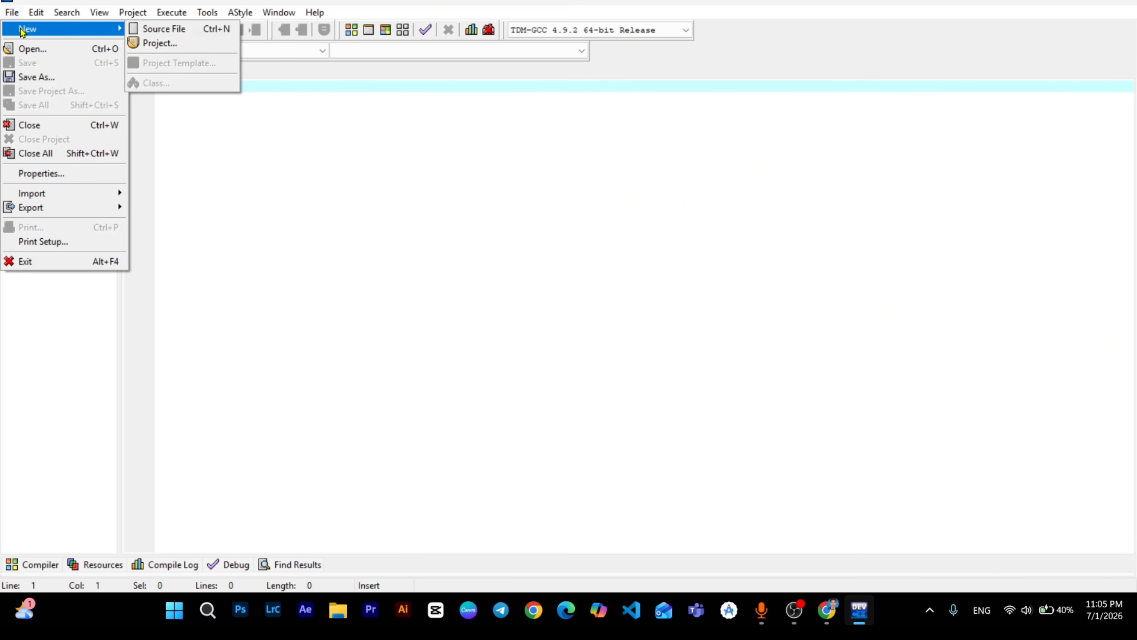
pyautogui.click(164, 29)
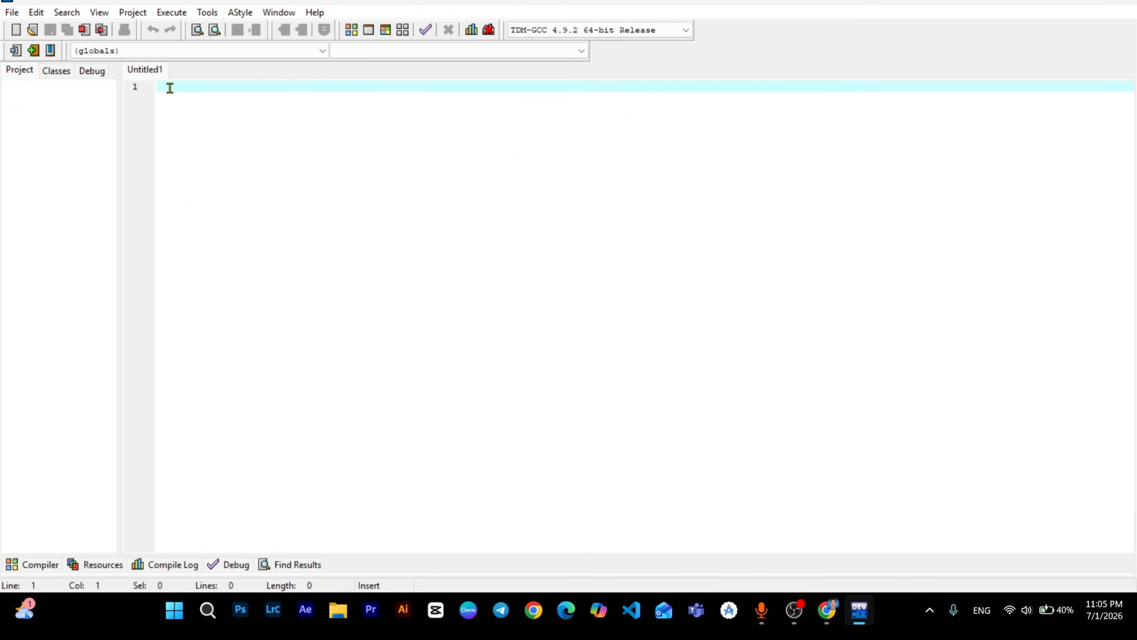
pyautogui.hotkey('ctrl', 'n')
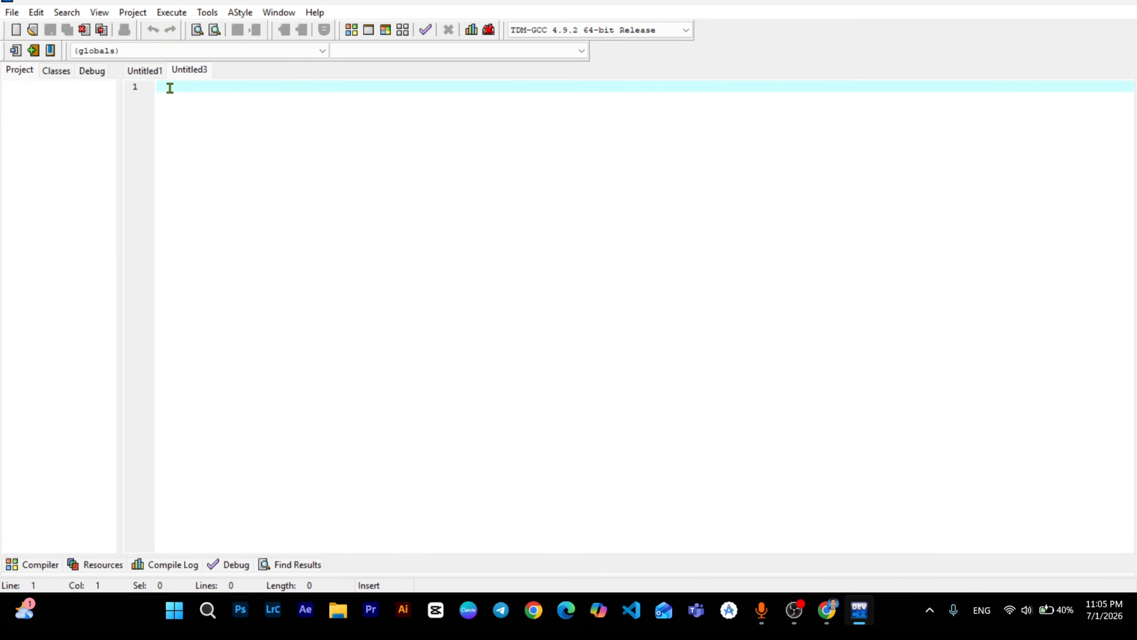
pyautogui.rightClick(183, 70)
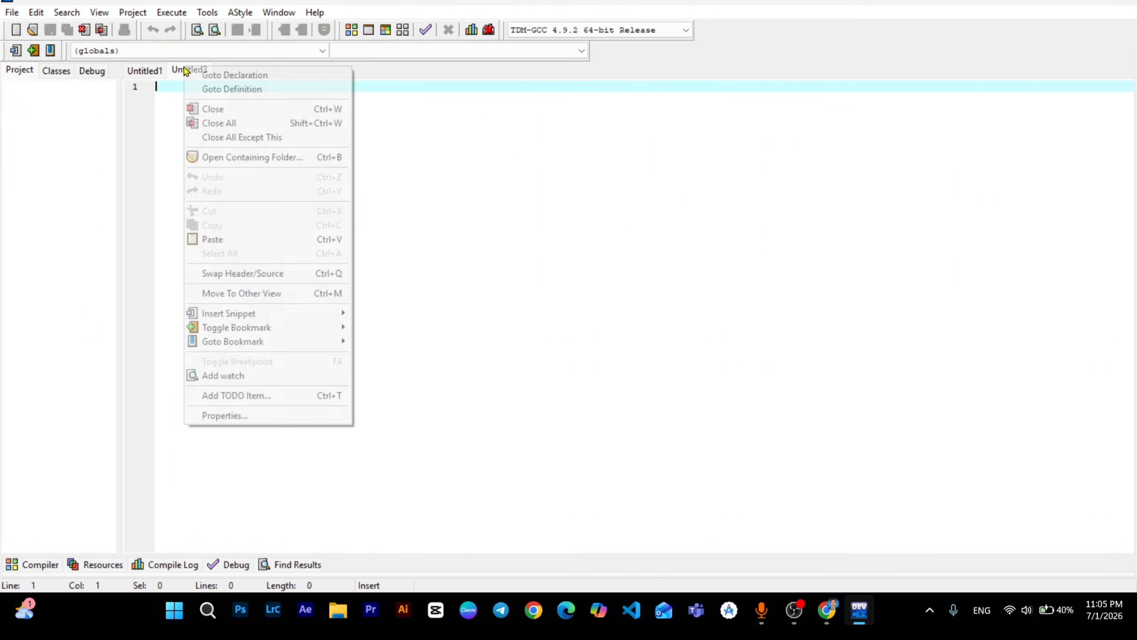
pyautogui.click(207, 112)
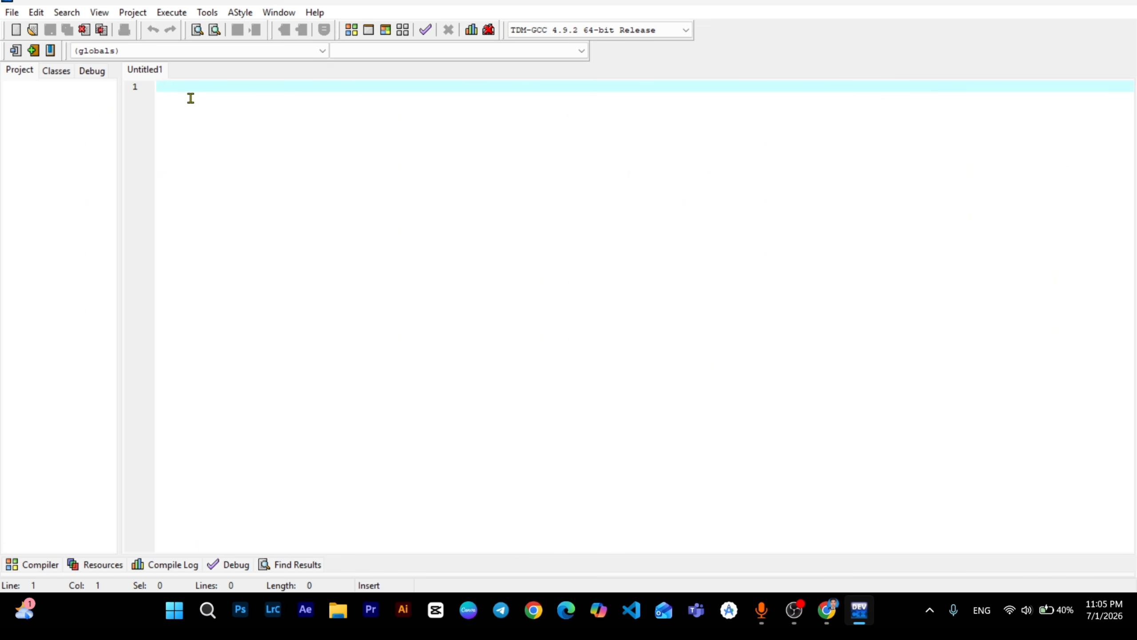
# Write the #include<stdio.h> line and an int main() function with braces at a larger editor text size
pyautogui.scroll(4, 191, 98)
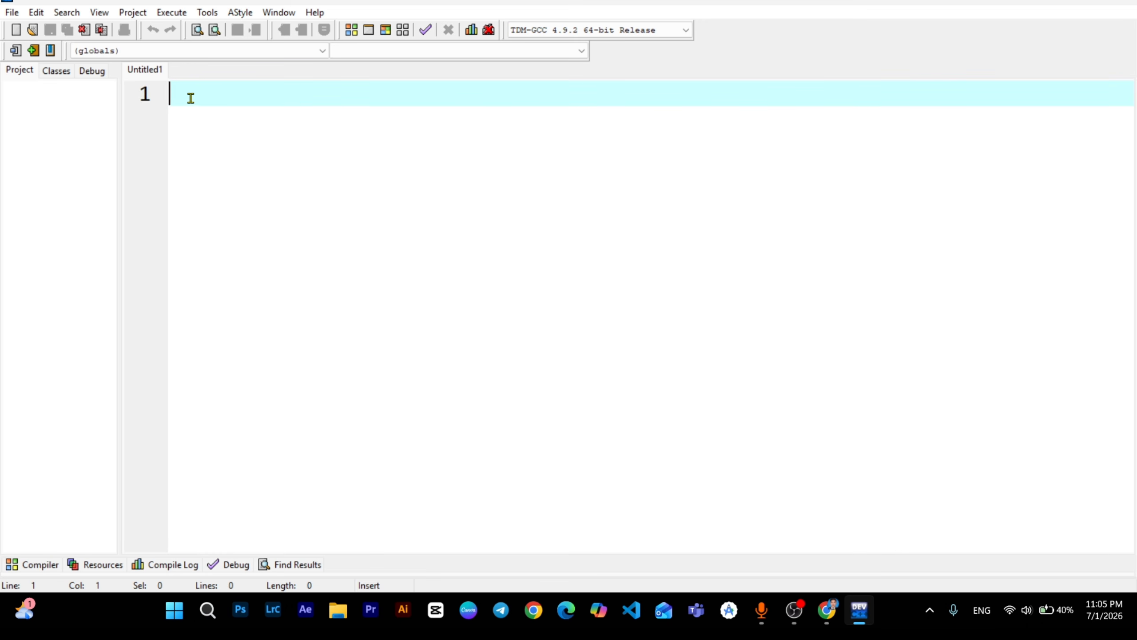
pyautogui.scroll(1, 190, 98)
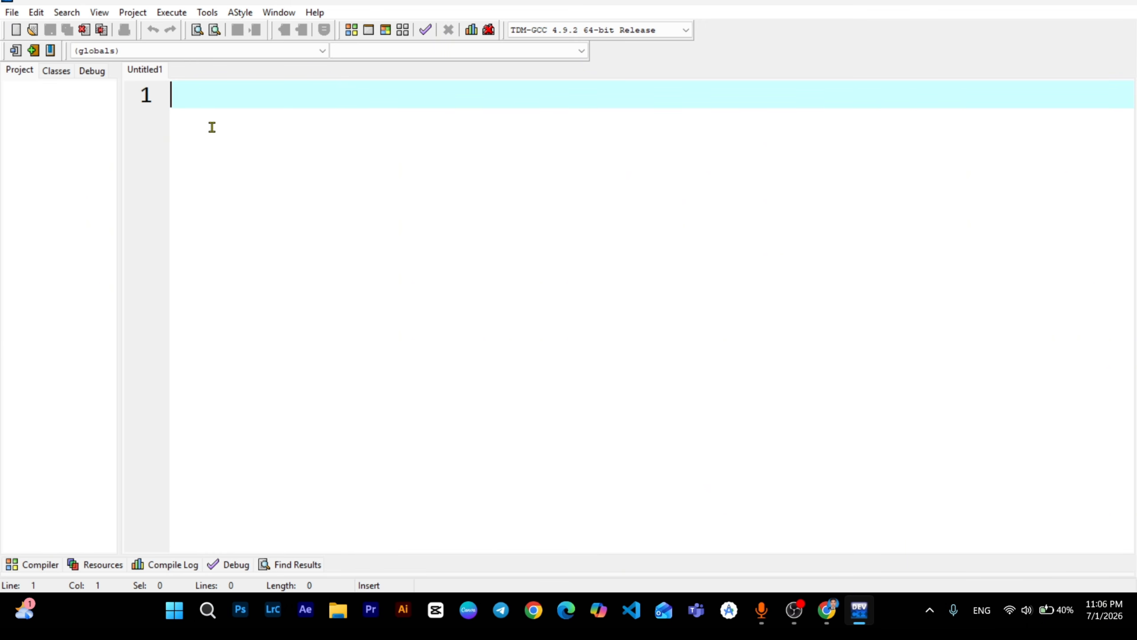
pyautogui.write('#inc')
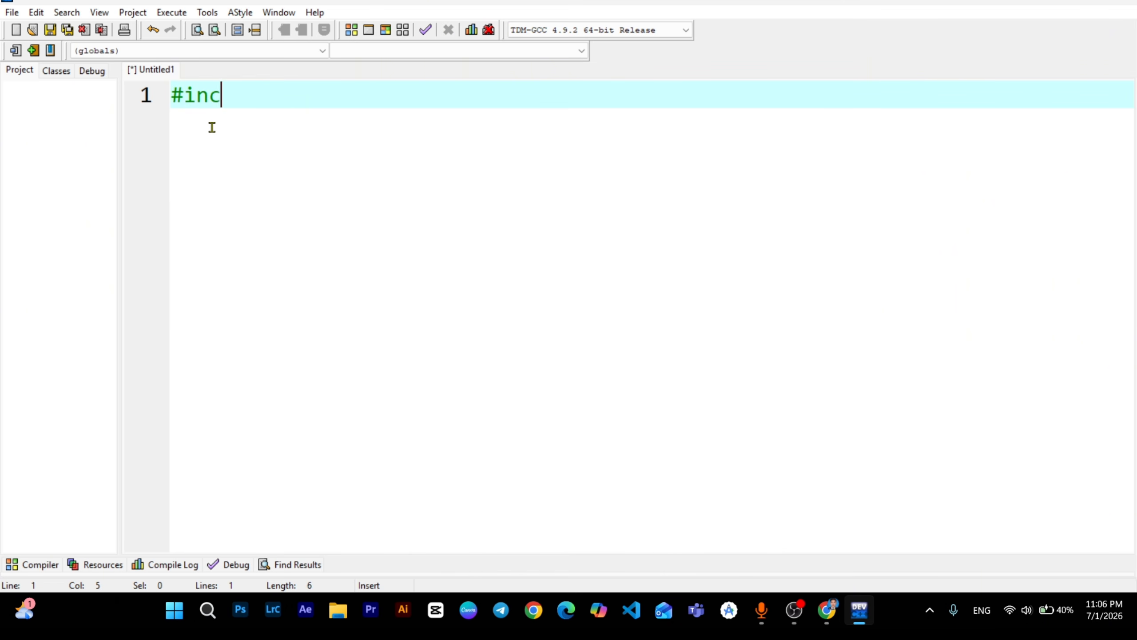
pyautogui.write('lude<stdio.')
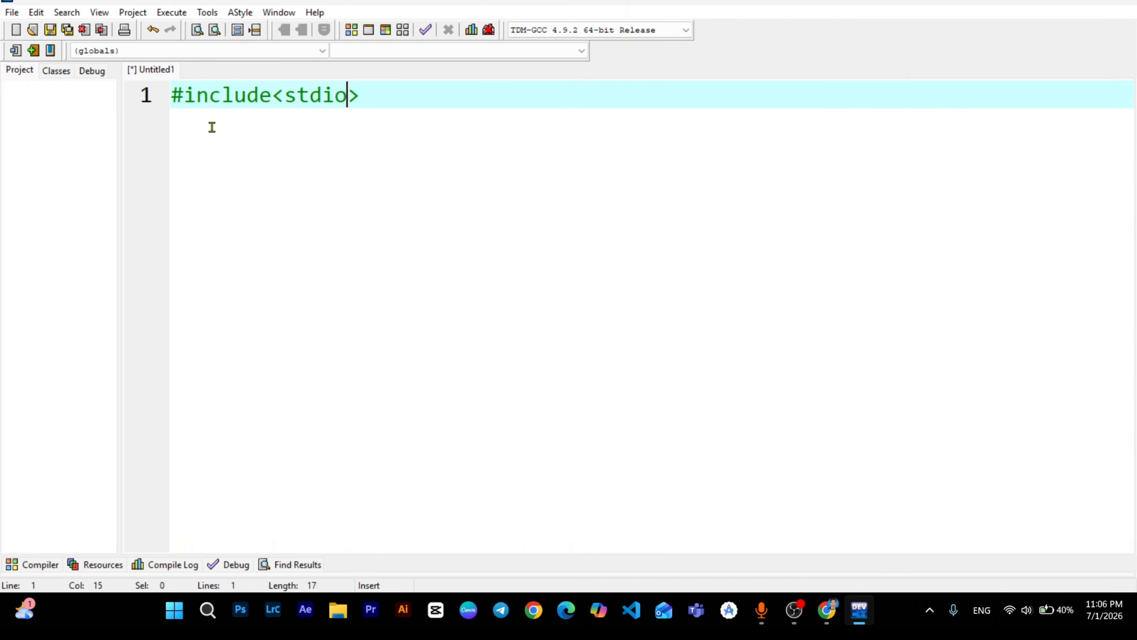
pyautogui.write('h>')
pyautogui.press('Return')
pyautogui.write('int m')
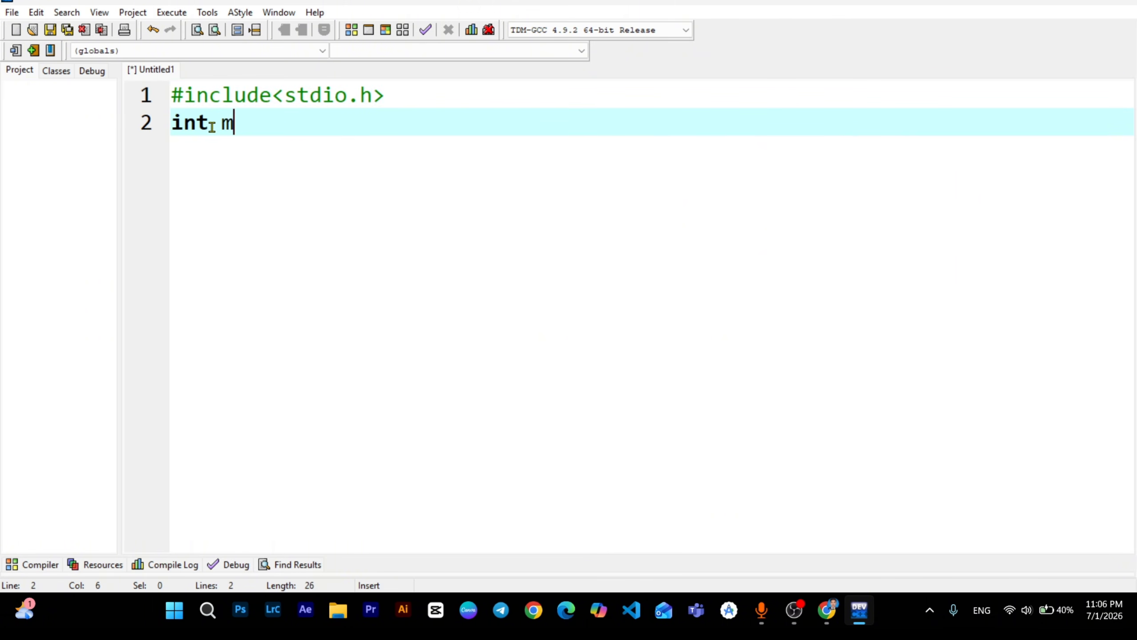
pyautogui.write('ain(){')
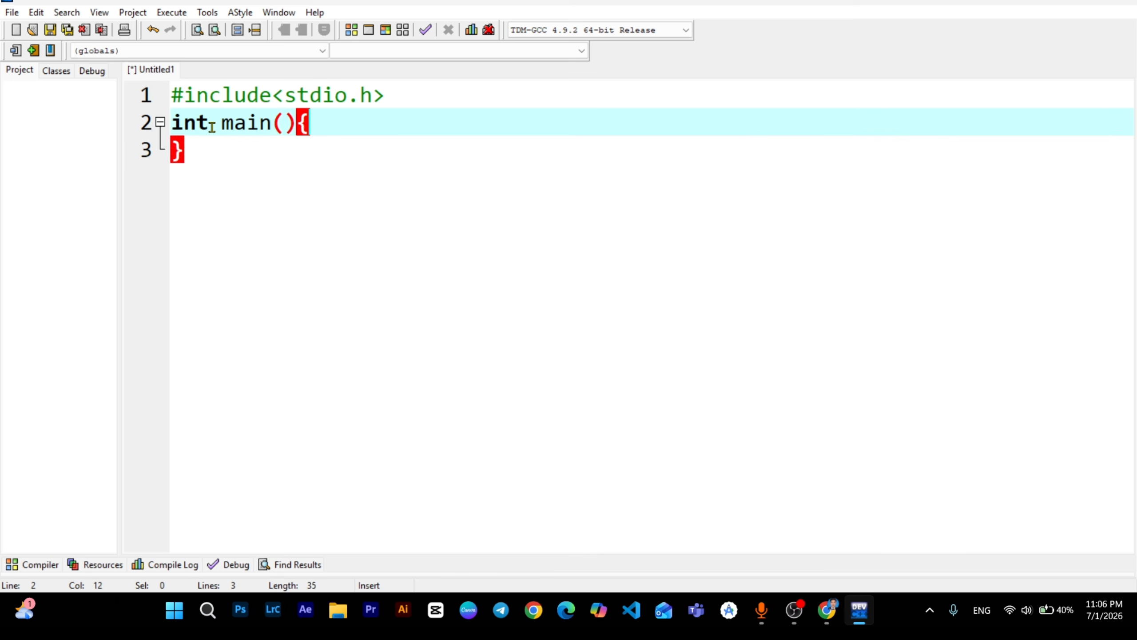
# Add the statement printf("Hello,World"); inside the main function
pyautogui.press('Return')
pyautogui.write('print')
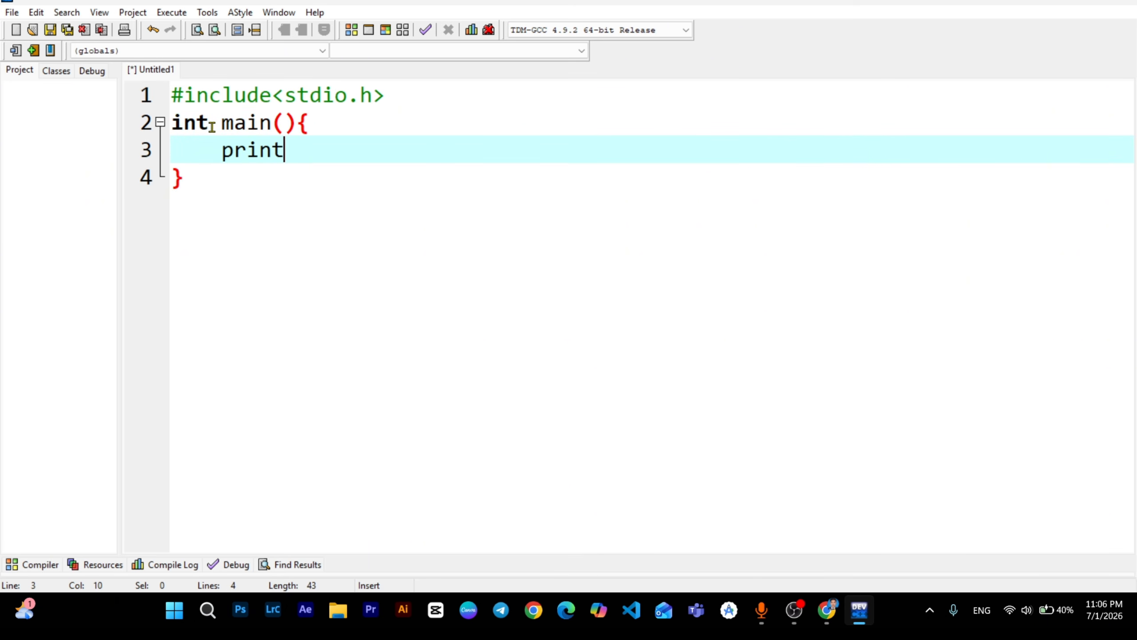
pyautogui.write('f("')
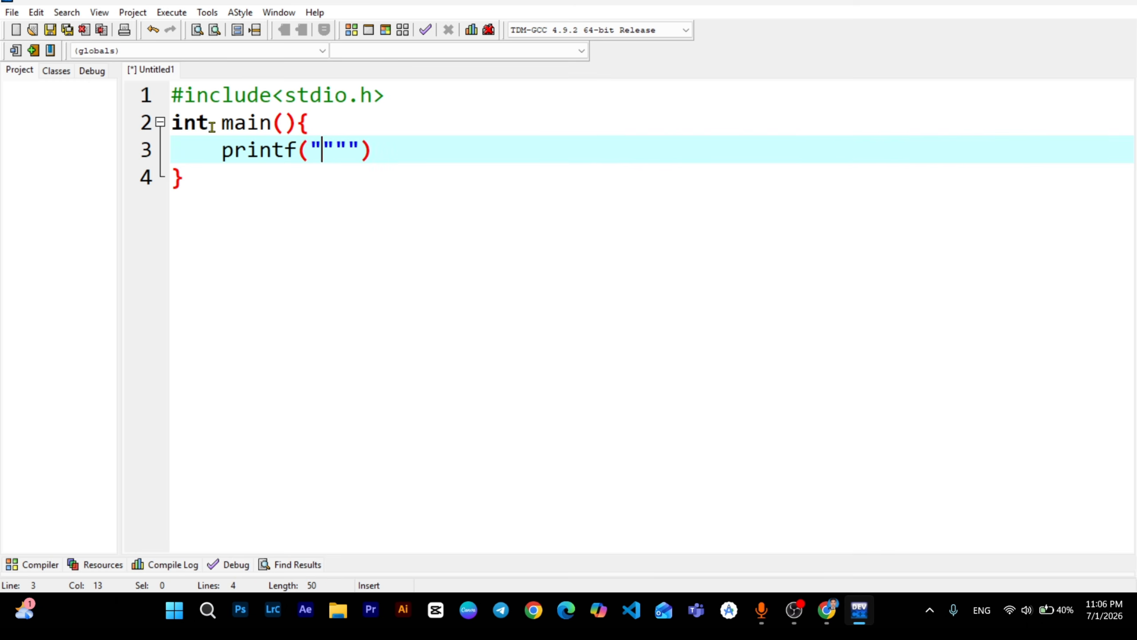
pyautogui.write('Hello')
pyautogui.write(',World')
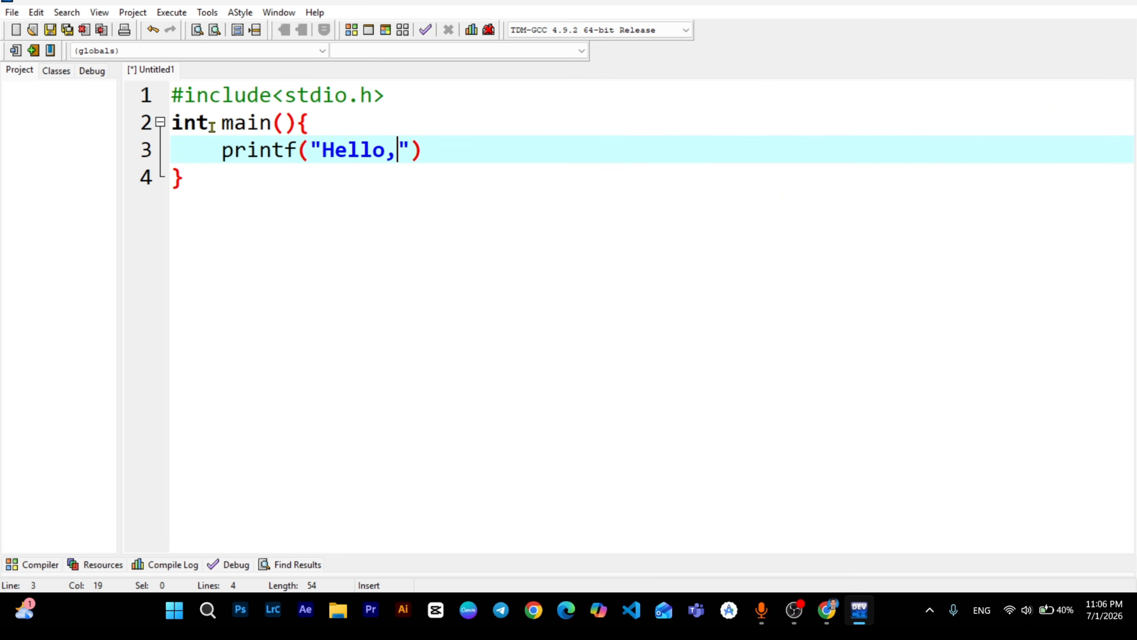
pyautogui.press('Insert')
pyautogui.press('Insert')
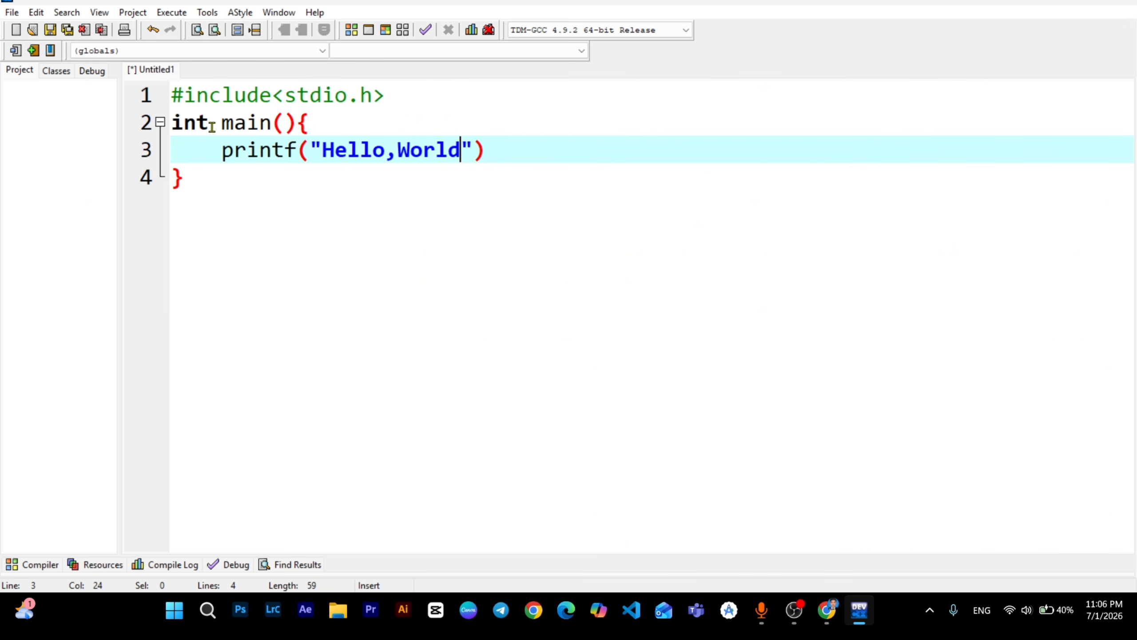
pyautogui.press('Right')
pyautogui.press('Right')
pyautogui.write(';')
# Compile and run the program, saving it in the C++ folder as the C source file Hello_world.c
pyautogui.click(389, 31)
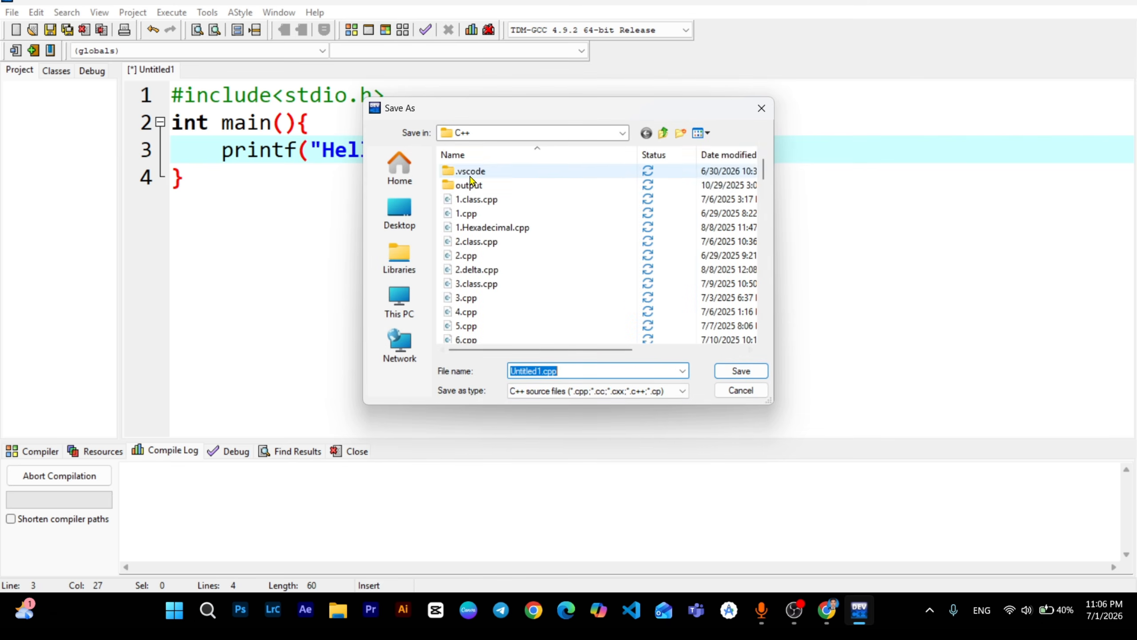
pyautogui.click(680, 394)
pyautogui.click(537, 414)
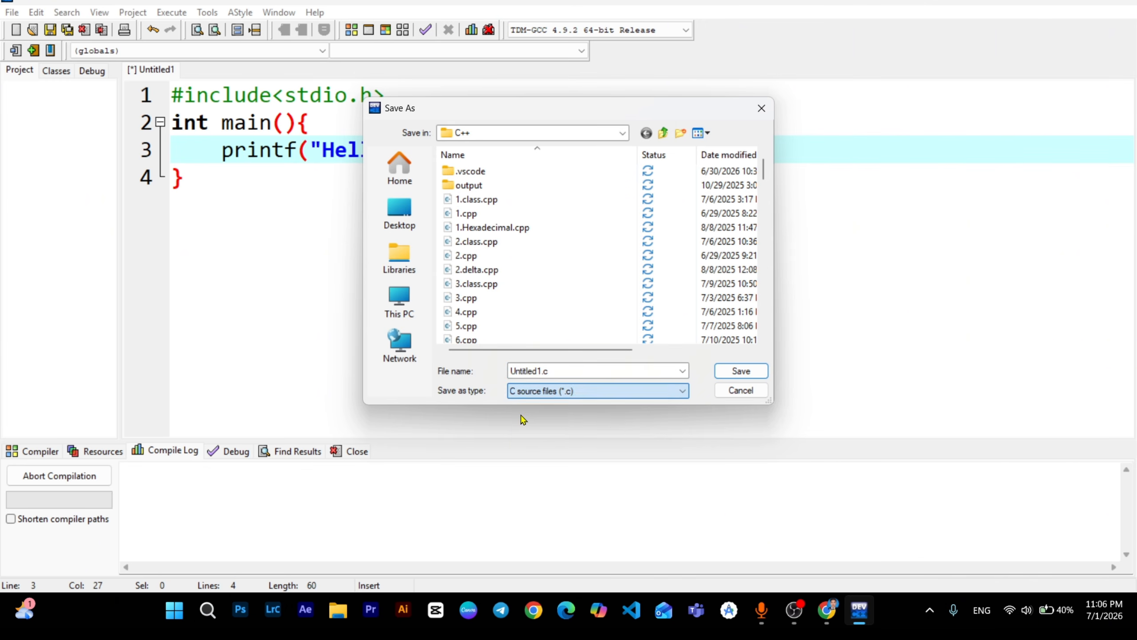
pyautogui.doubleClick(541, 370)
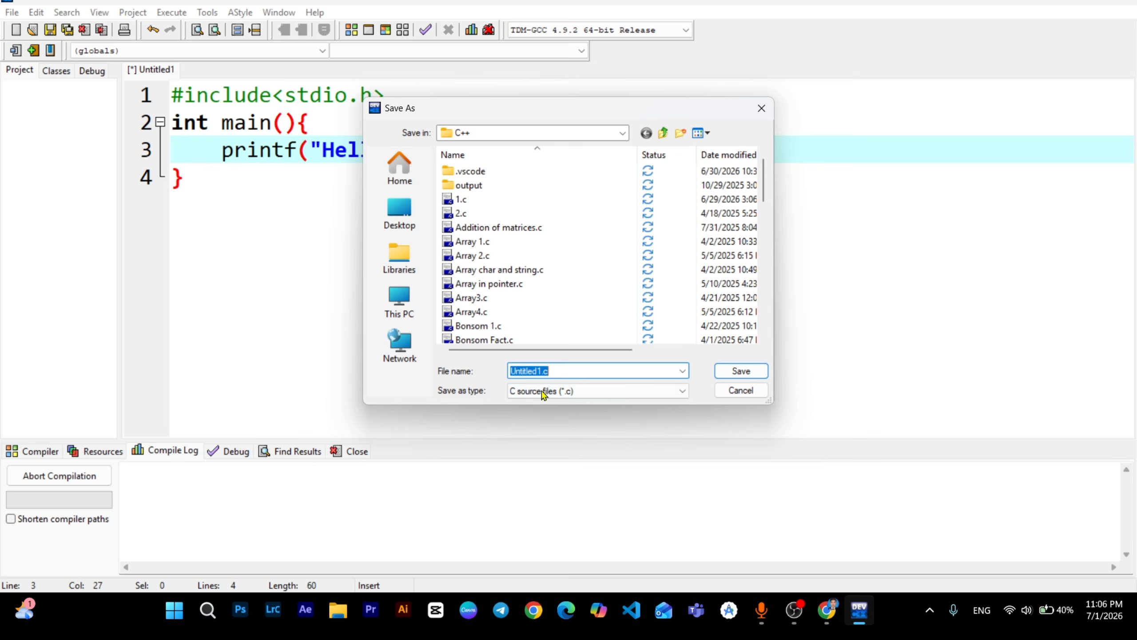
pyautogui.click(540, 371)
pyautogui.press('BackSpace')
pyautogui.press('BackSpace')
pyautogui.press('BackSpace')
pyautogui.press('BackSpace')
pyautogui.write('Hello_world')
pyautogui.moveTo(521, 109); pyautogui.dragTo(660, 103)
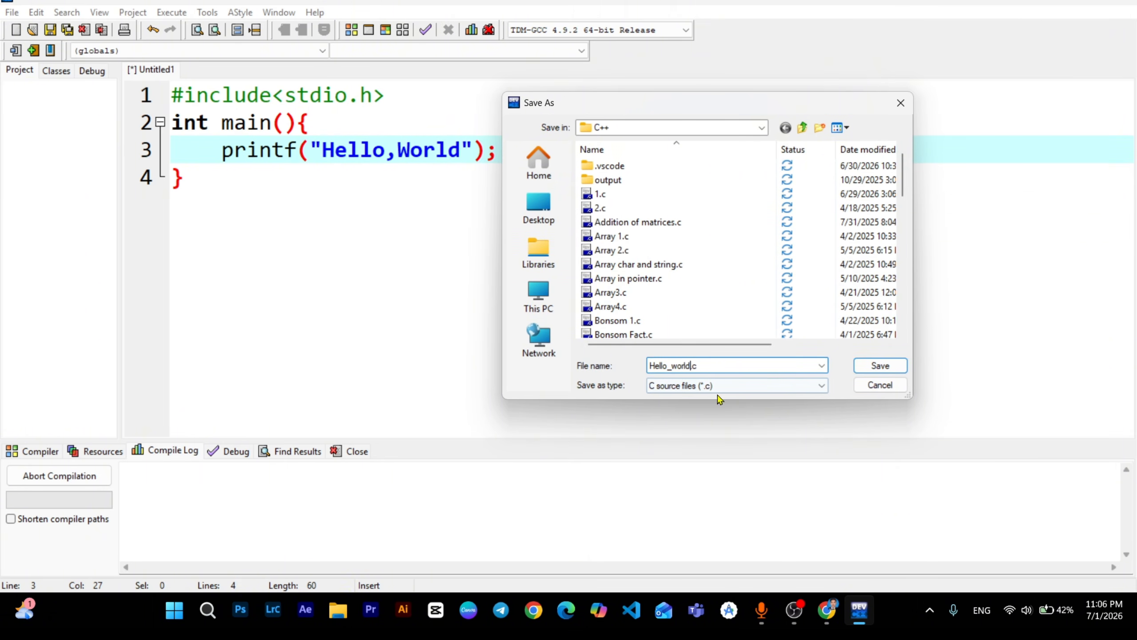
pyautogui.click(855, 371)
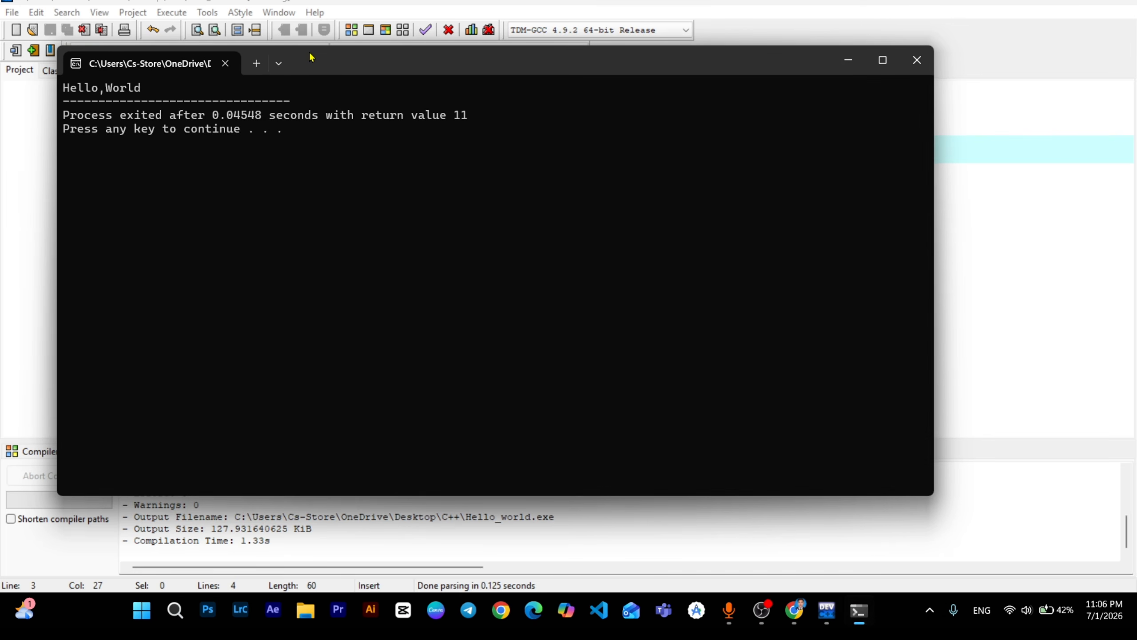
# Examine the program's console output beside the code at a larger text size, and close the console window
pyautogui.moveTo(312, 55); pyautogui.dragTo(755, 87)
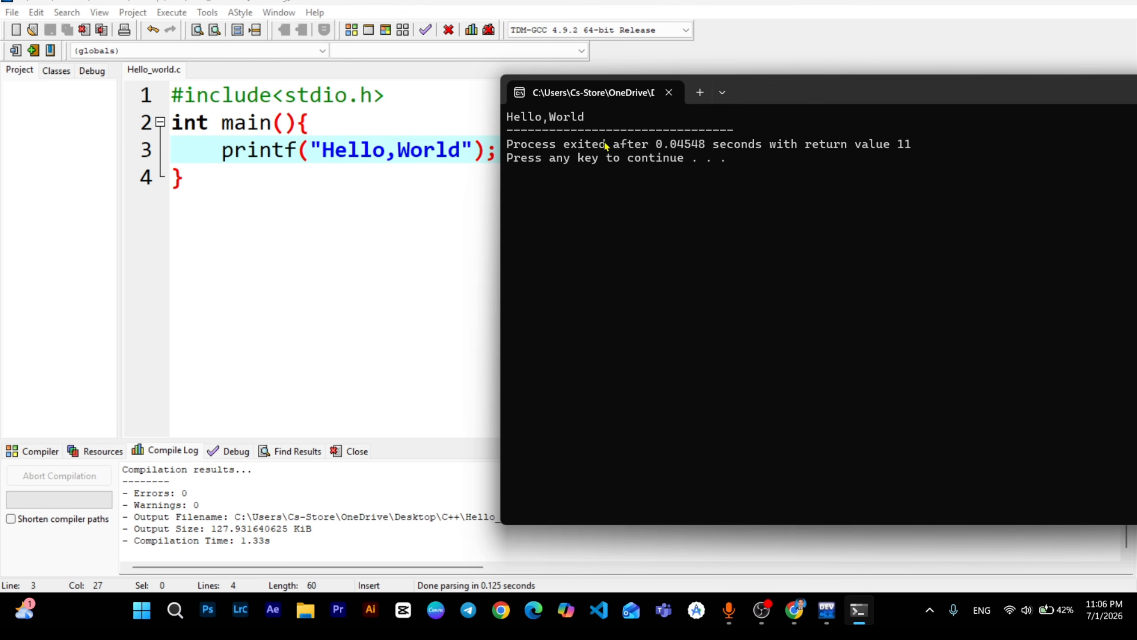
pyautogui.scroll(2, 589, 143)
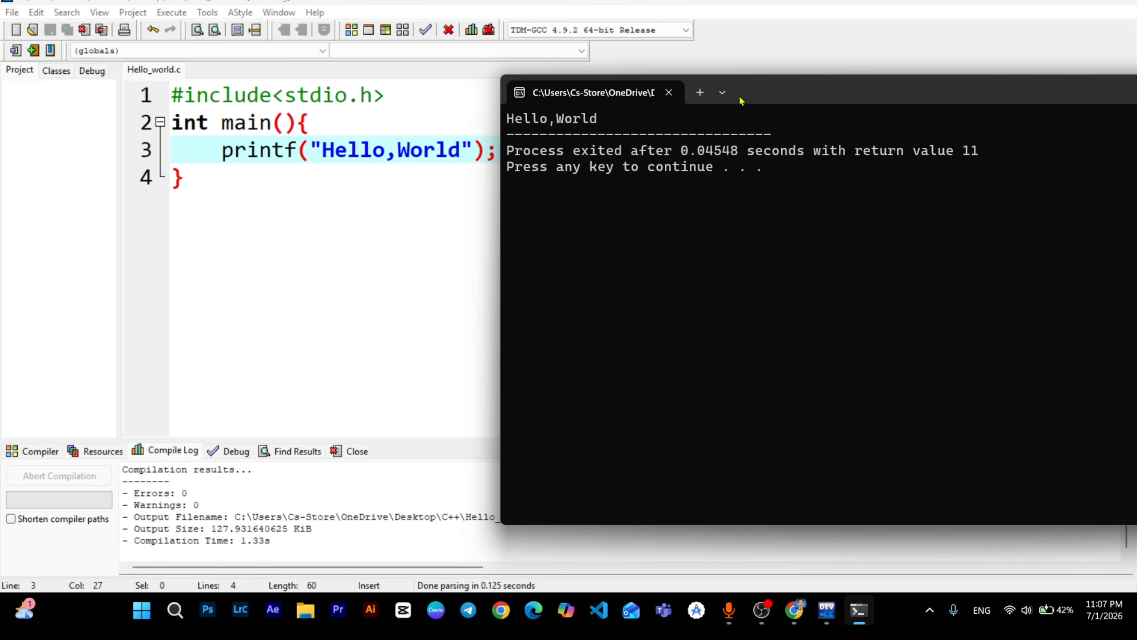
pyautogui.moveTo(741, 97); pyautogui.dragTo(375, 40)
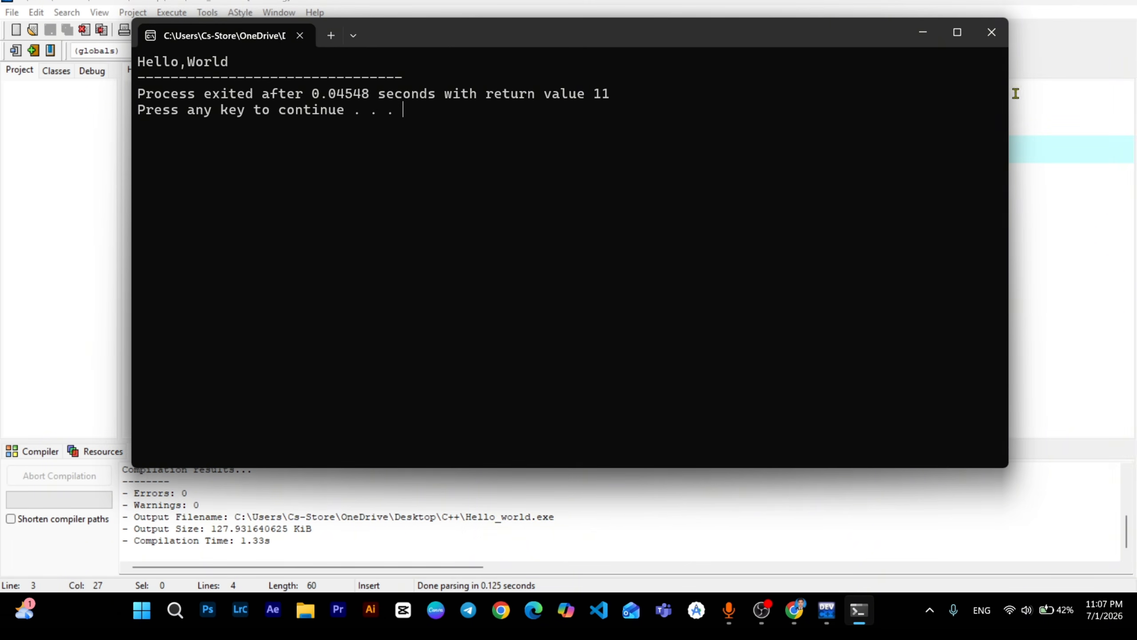
pyautogui.click(993, 39)
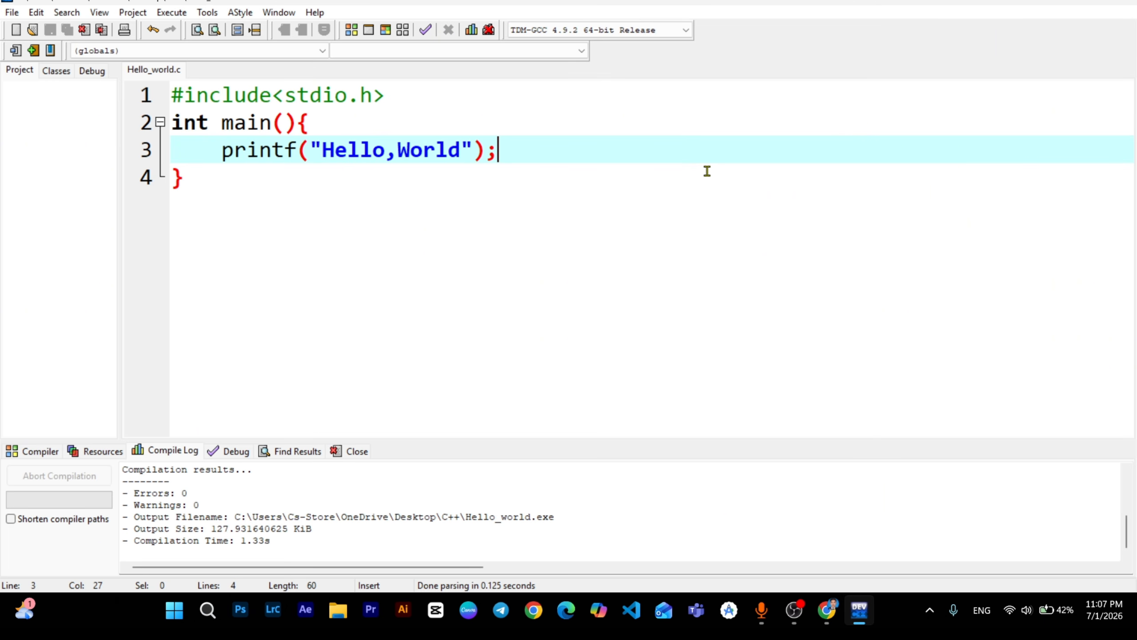
# Add an empty line below main's closing brace and hide the compile log
pyautogui.click(289, 176)
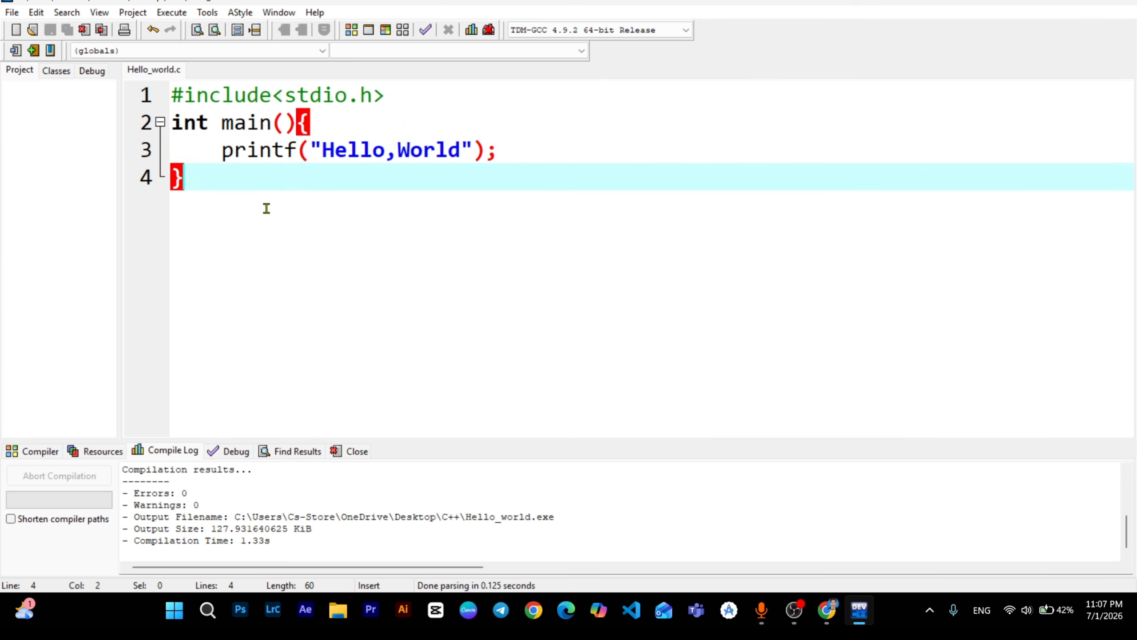
pyautogui.press('Return')
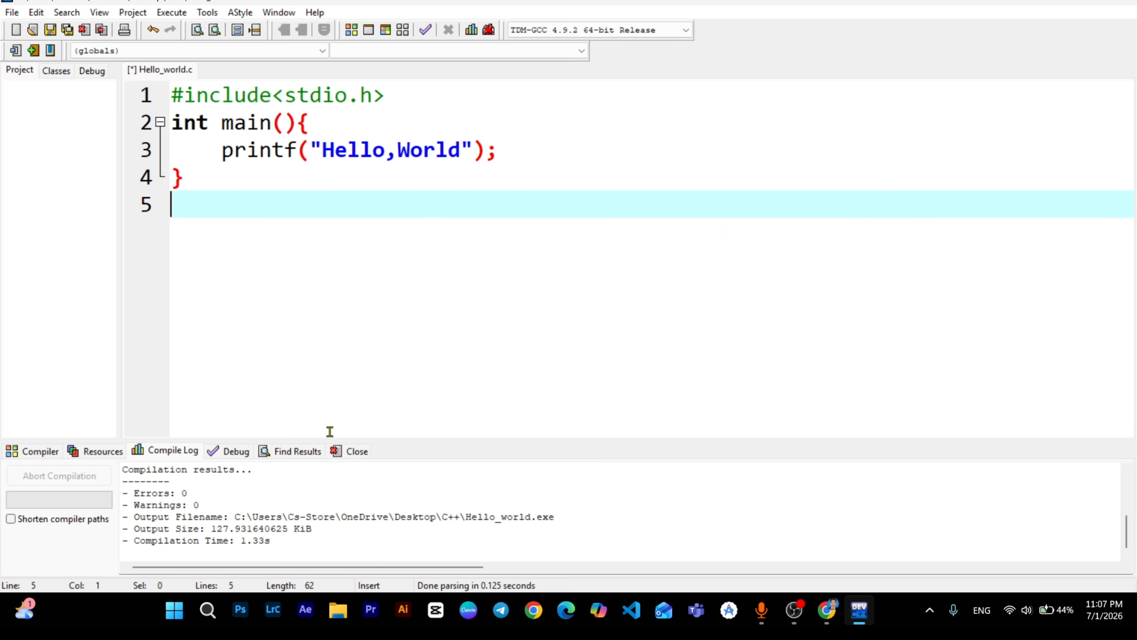
pyautogui.click(340, 450)
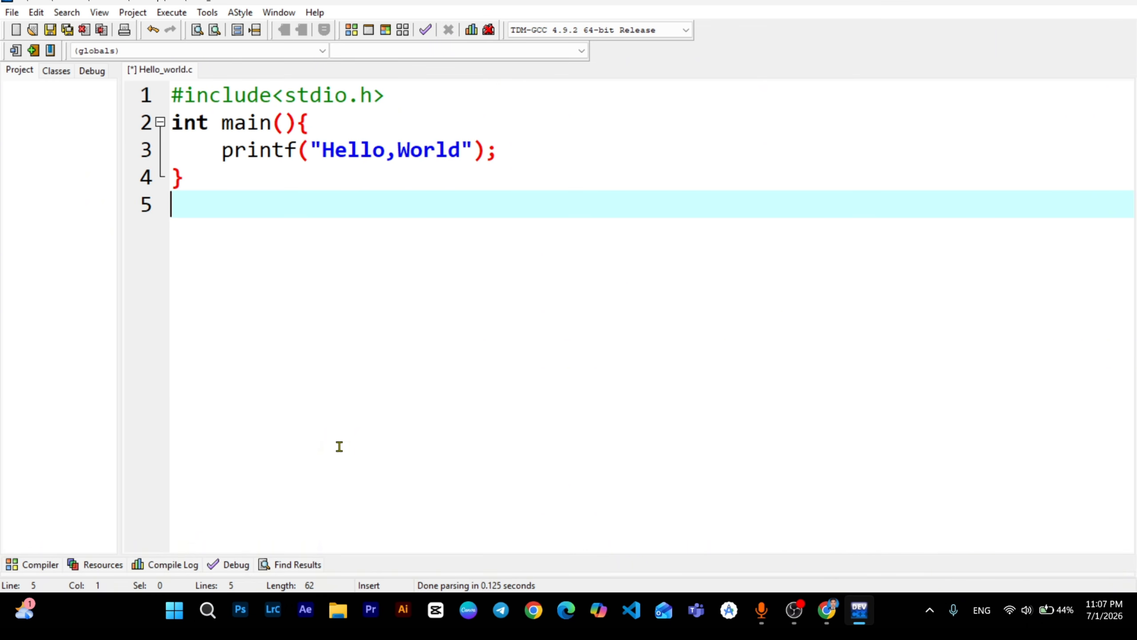